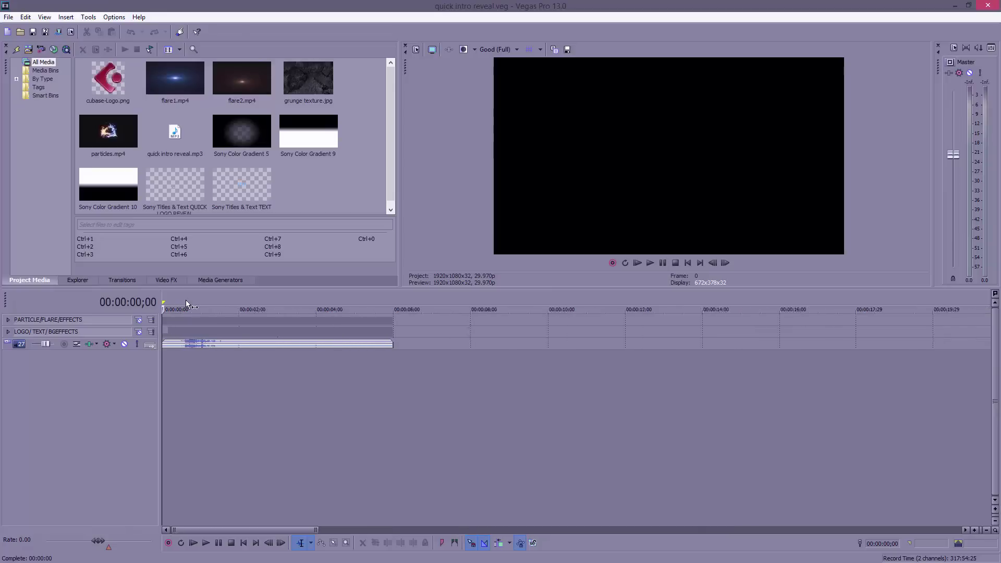
# Step: Move the playhead to 00:00:01;18 and expand the LOGO/TEXT/BGEFFECTS track group
pyautogui.click(285, 301)
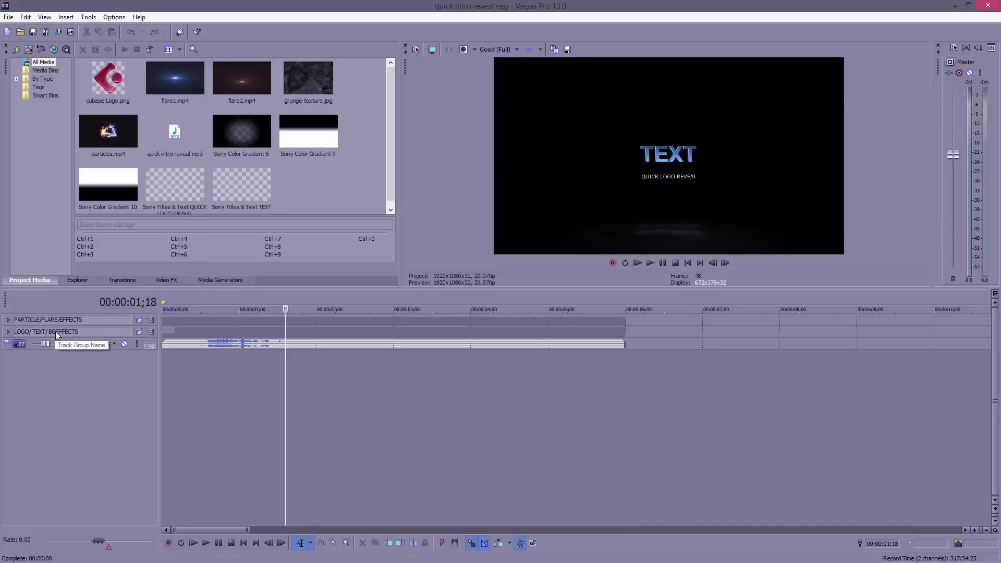
pyautogui.click(9, 333)
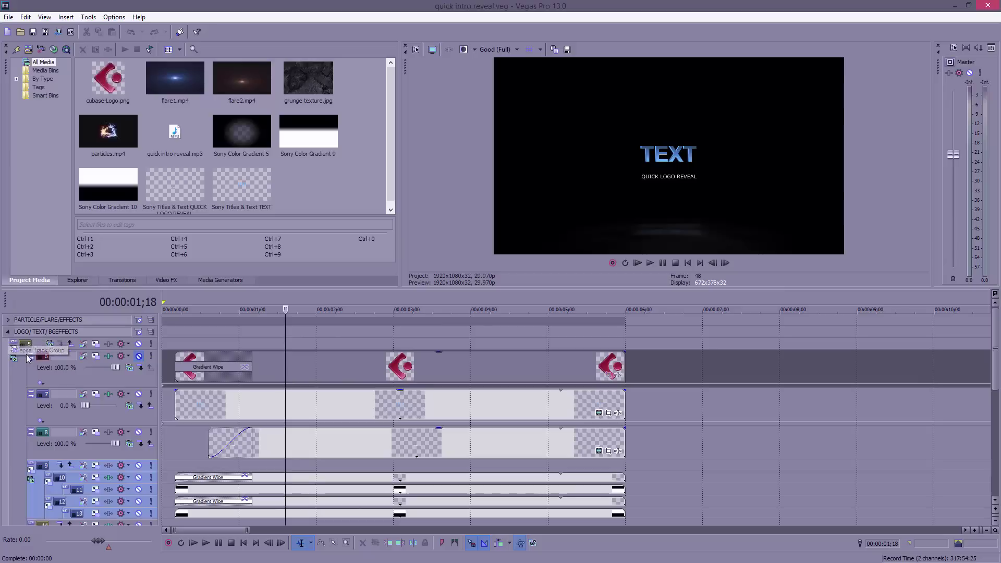
pyautogui.scroll(-2, 747, 336)
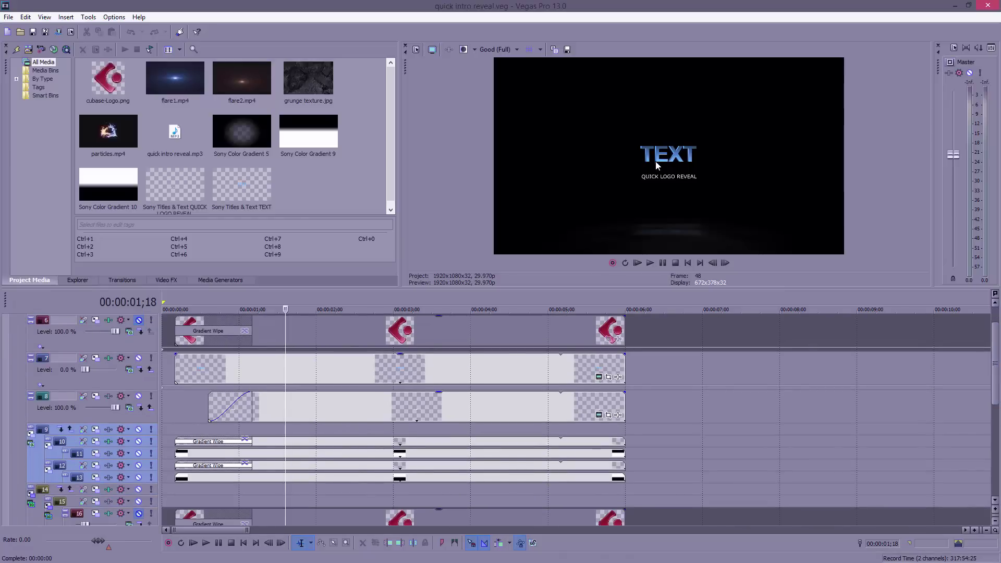
# Step: Replace the main title text on track 7 with "NAME"
pyautogui.click(600, 377)
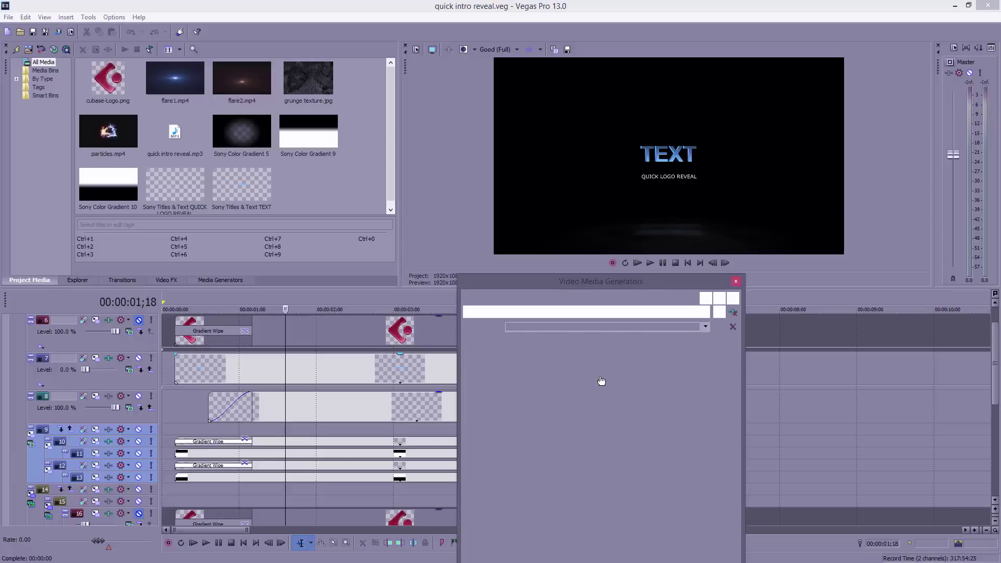
pyautogui.click(517, 386)
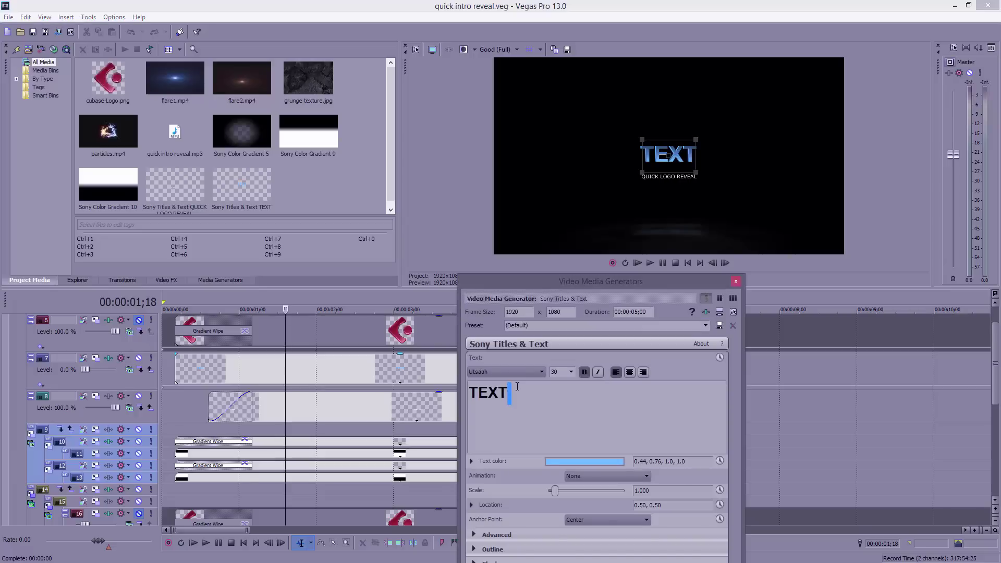
pyautogui.moveTo(517, 388); pyautogui.dragTo(467, 397)
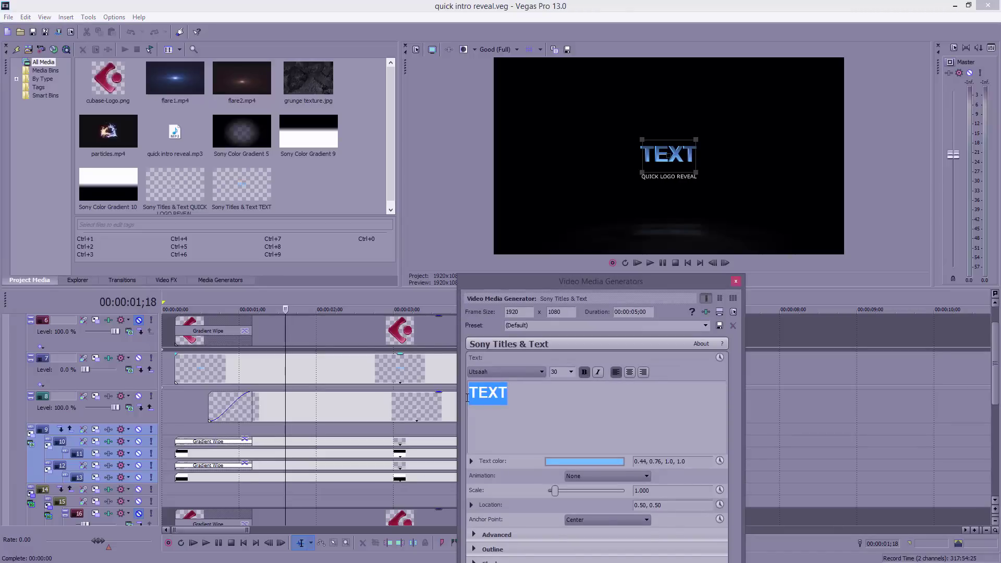
pyautogui.write('nam')
pyautogui.press('BackSpace')
pyautogui.press('BackSpace')
pyautogui.press('BackSpace')
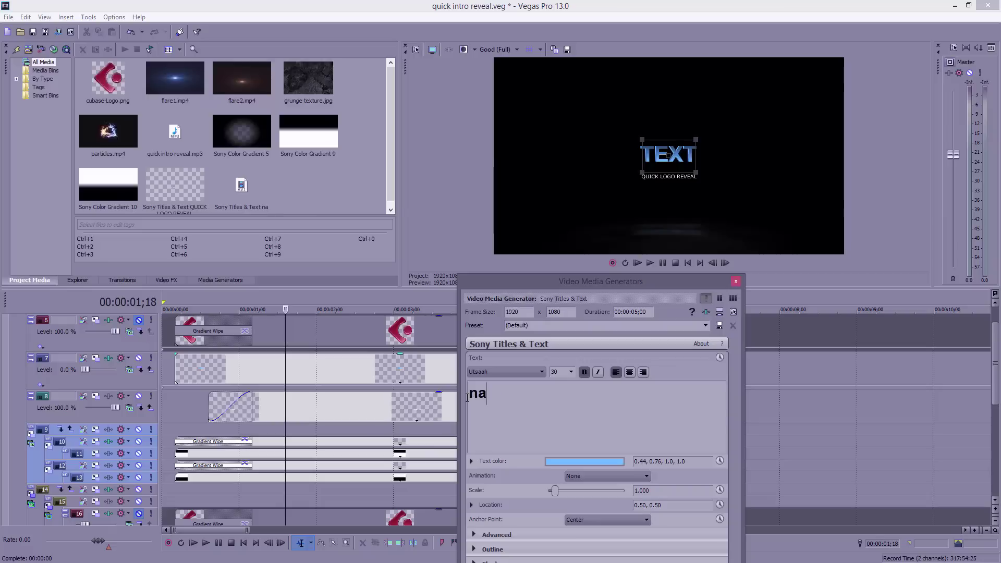
pyautogui.write('NAME')
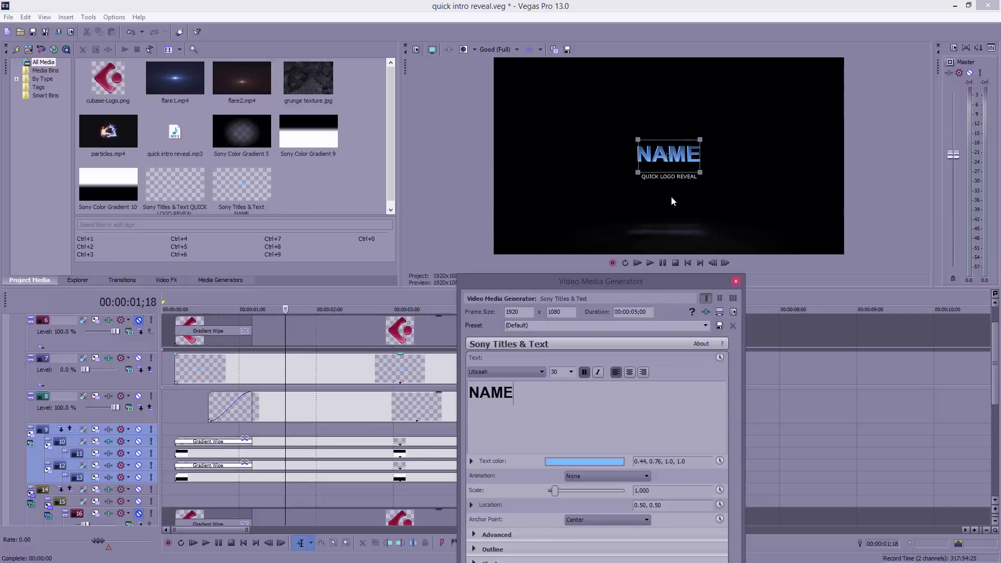
pyautogui.click(735, 282)
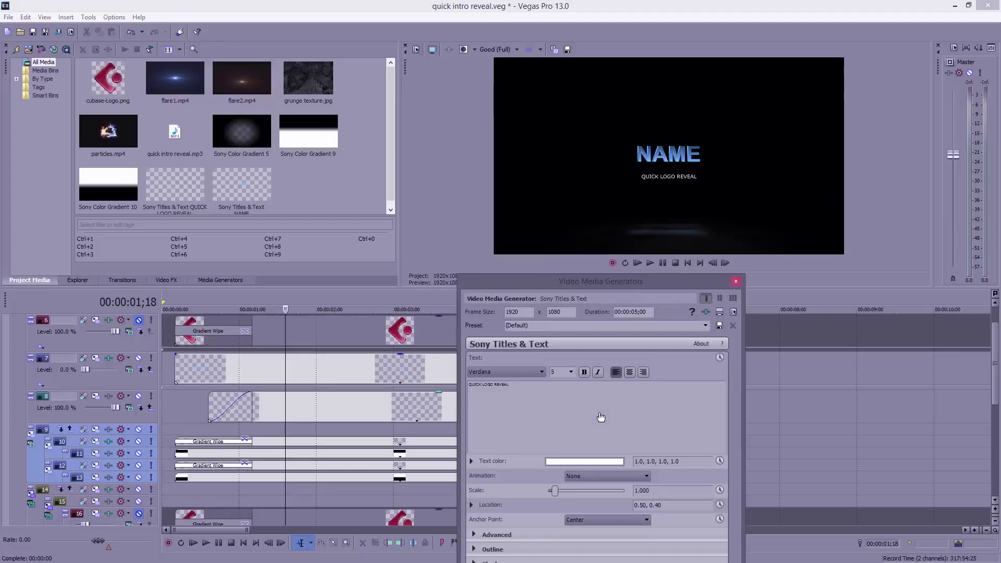
# Step: Replace the subtitle text on track 8 with "YOUR SUBTITLE"
pyautogui.click(600, 417)
pyautogui.tripleClick(510, 388)
pyautogui.write('YOUR')
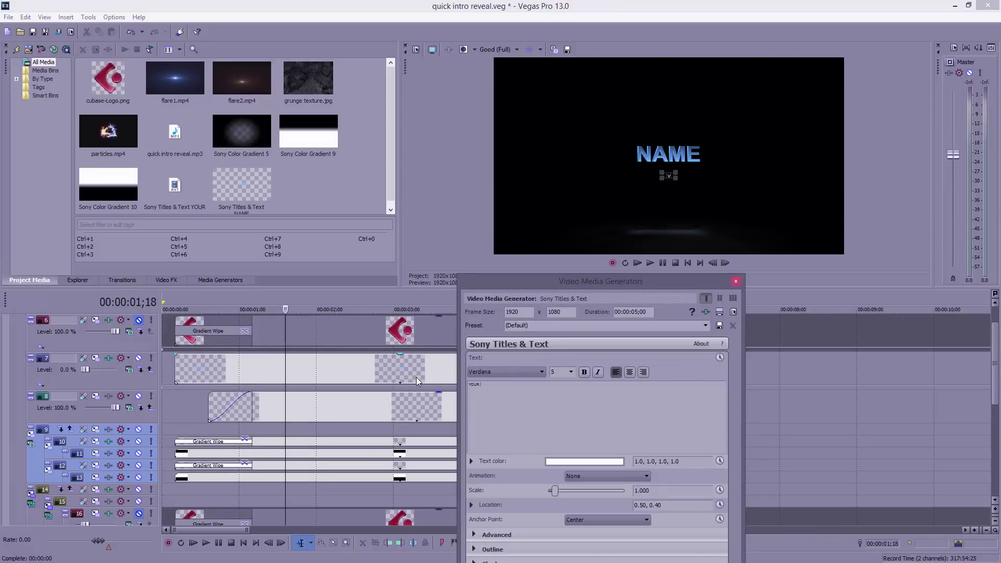
pyautogui.write(' SUBTITLE')
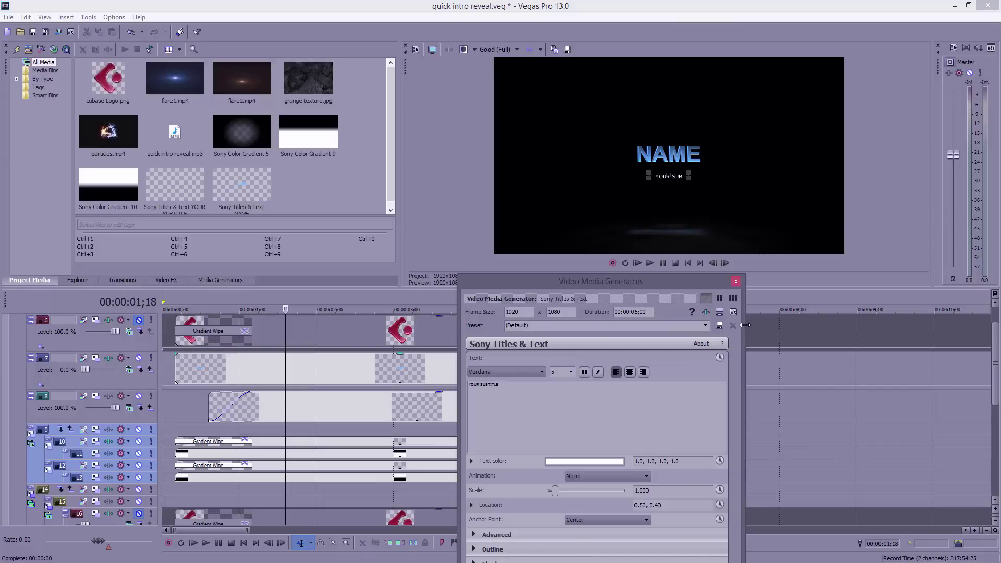
pyautogui.click(735, 283)
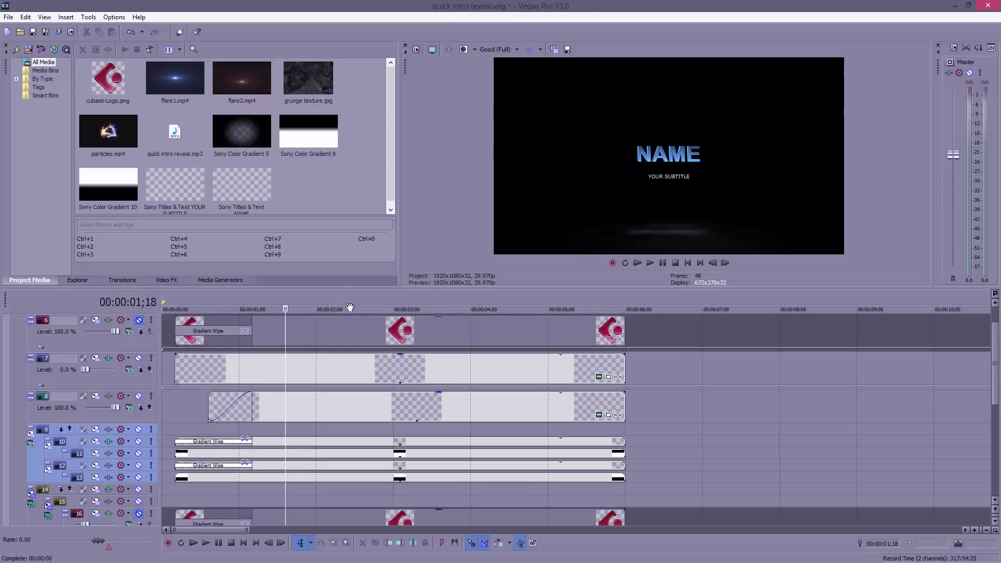
# Step: Open the text color picker of the NAME title and switch its color model to HSV
pyautogui.click(599, 376)
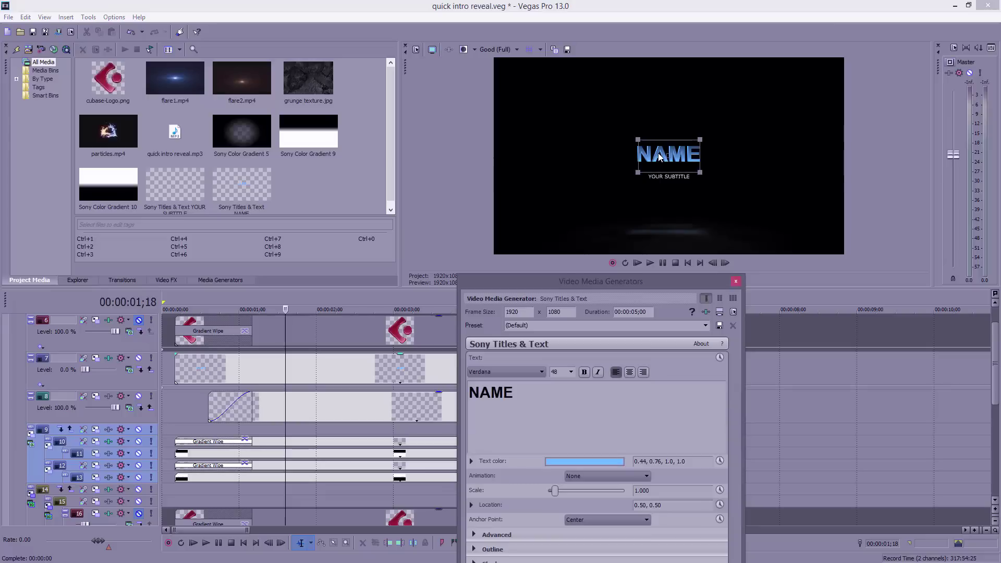
pyautogui.click(600, 461)
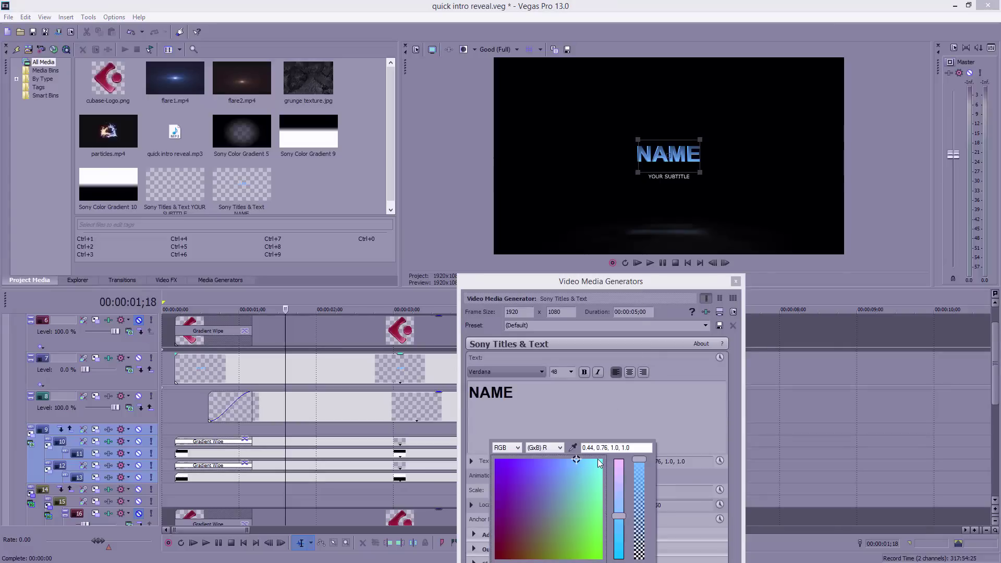
pyautogui.click(623, 280)
pyautogui.moveTo(623, 281); pyautogui.dragTo(374, 45)
pyautogui.click(323, 230)
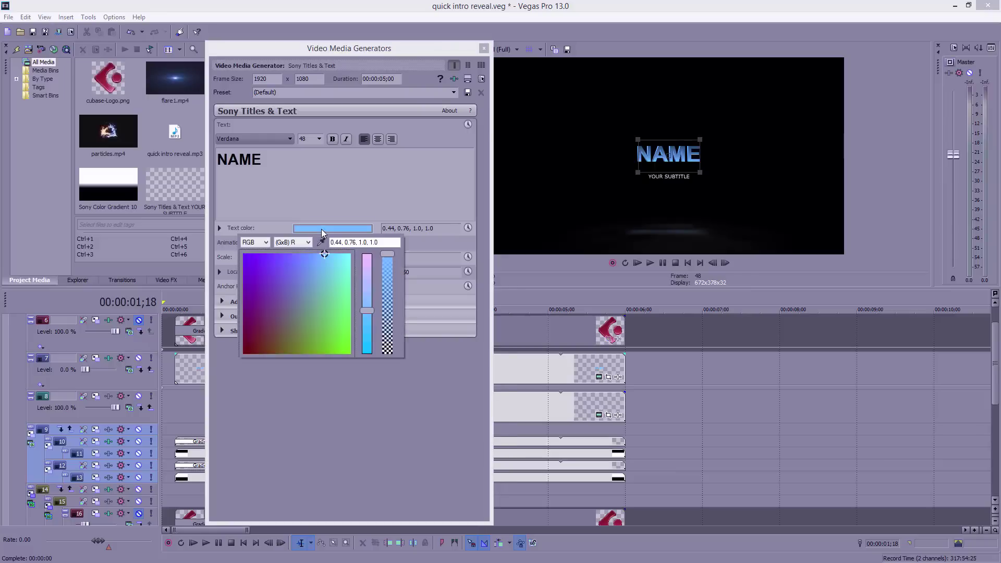
pyautogui.click(264, 243)
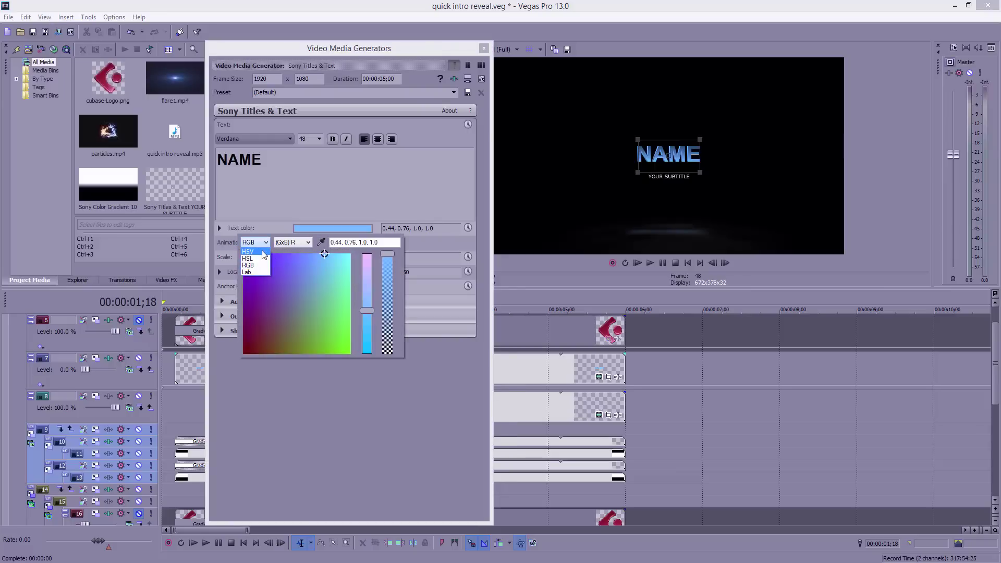
pyautogui.click(262, 254)
# Step: Try green, orange and blue text colors on the NAME title
pyautogui.moveTo(366, 320); pyautogui.dragTo(367, 331)
pyautogui.click(295, 270)
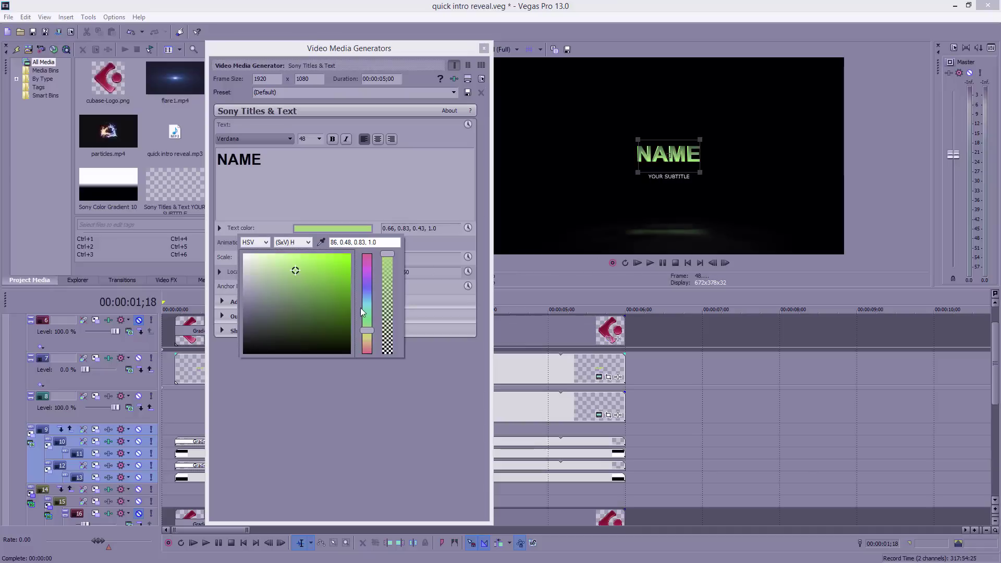
pyautogui.click(366, 344)
pyautogui.click(327, 275)
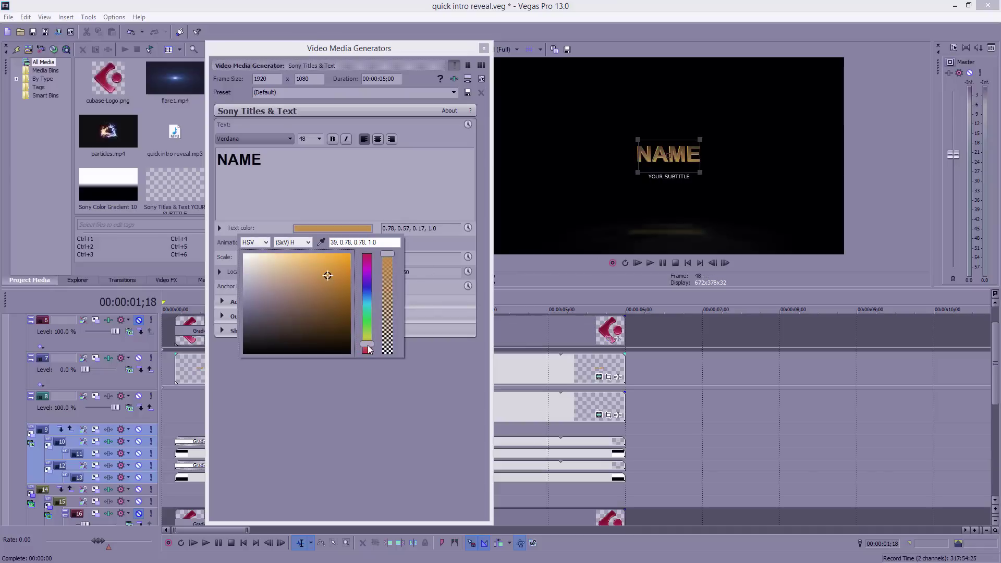
pyautogui.click(367, 291)
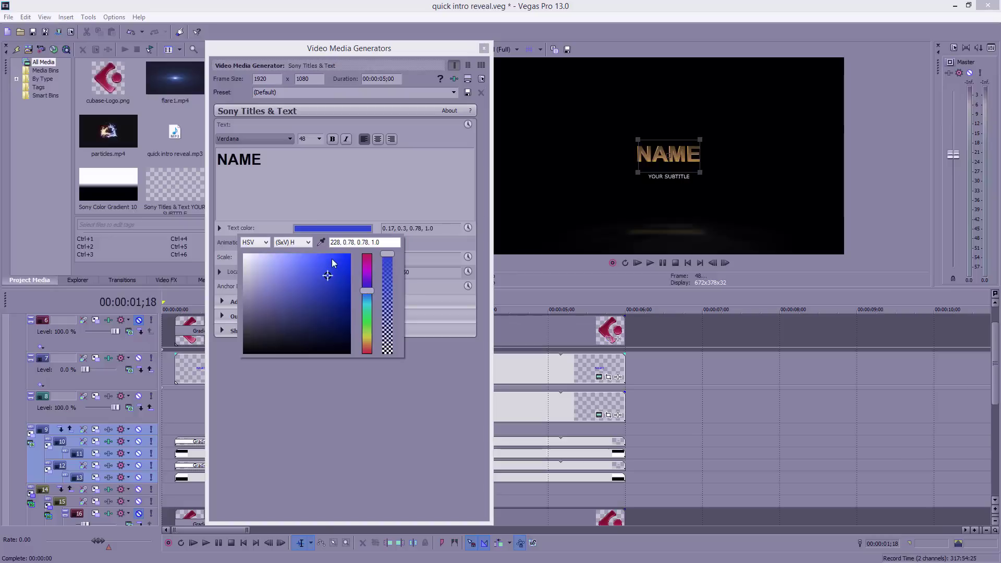
pyautogui.click(284, 262)
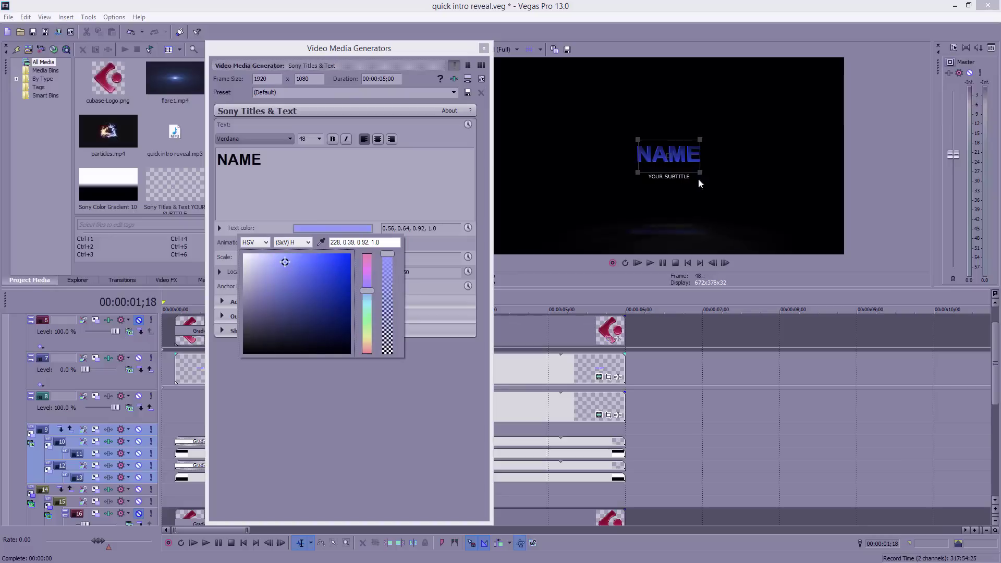
pyautogui.click(276, 254)
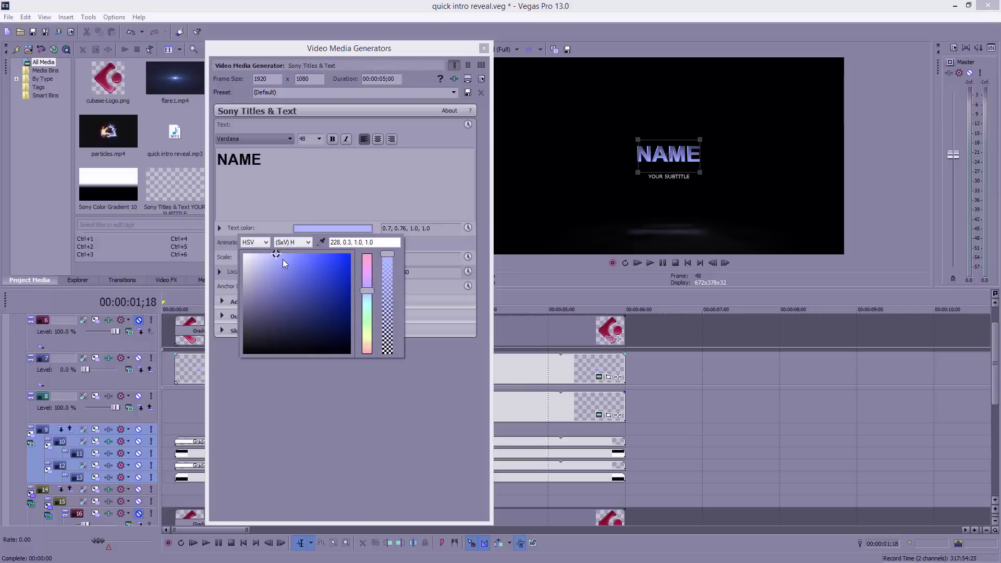
# Step: Set the NAME title's text color to a pale yellow, HSV 56, 0.25, 0.97, and close the title settings
pyautogui.click(367, 322)
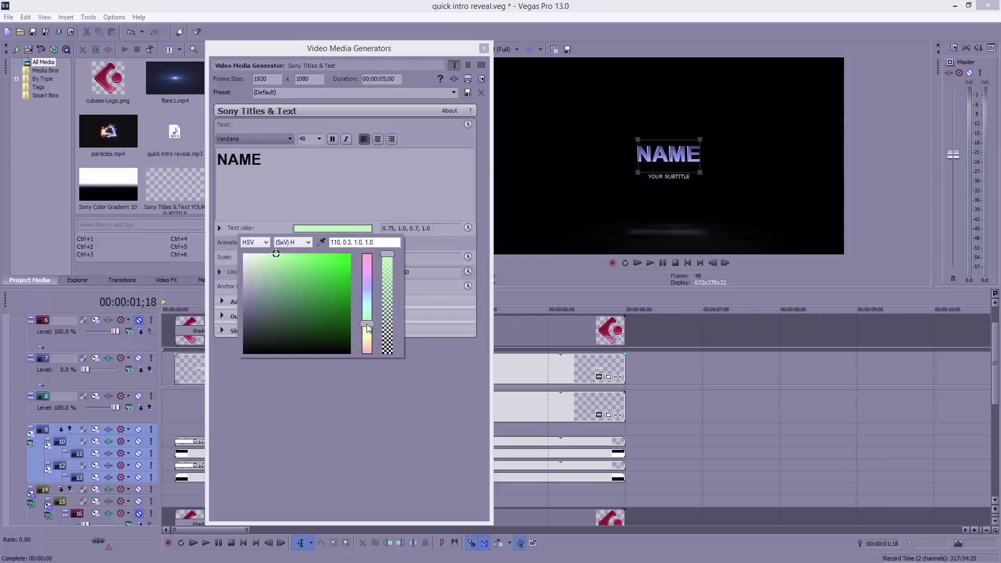
pyautogui.click(367, 335)
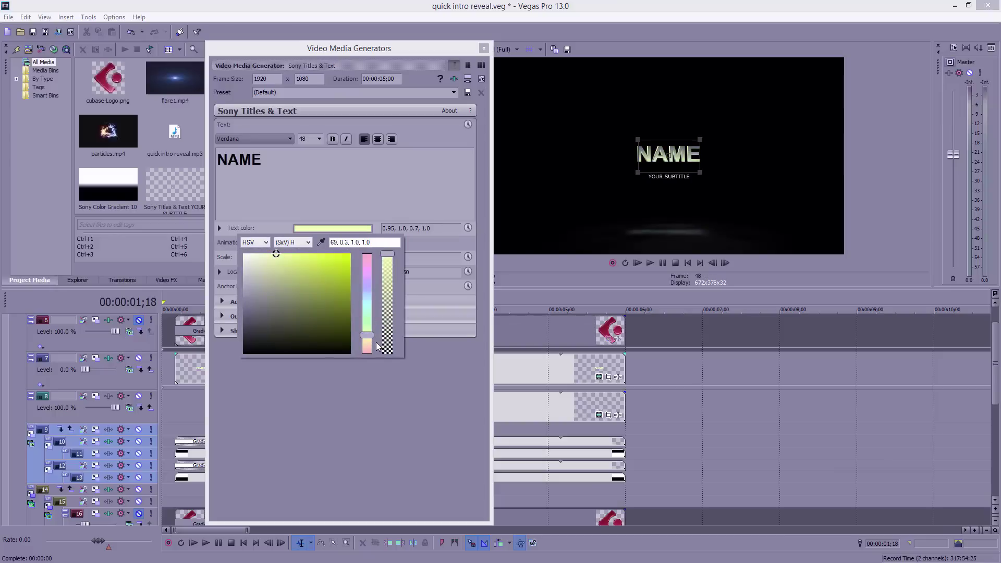
pyautogui.click(368, 339)
pyautogui.click(270, 256)
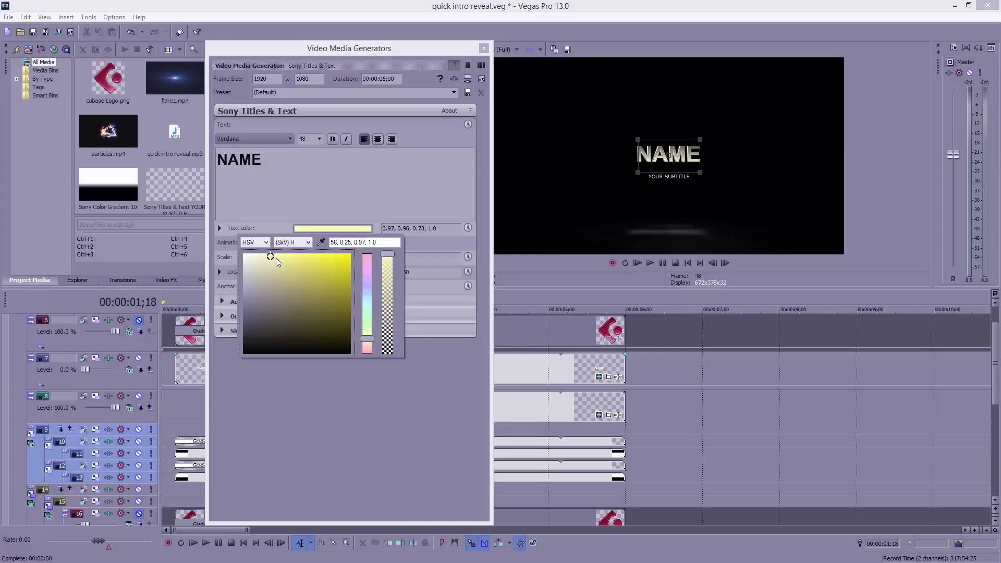
pyautogui.click(484, 48)
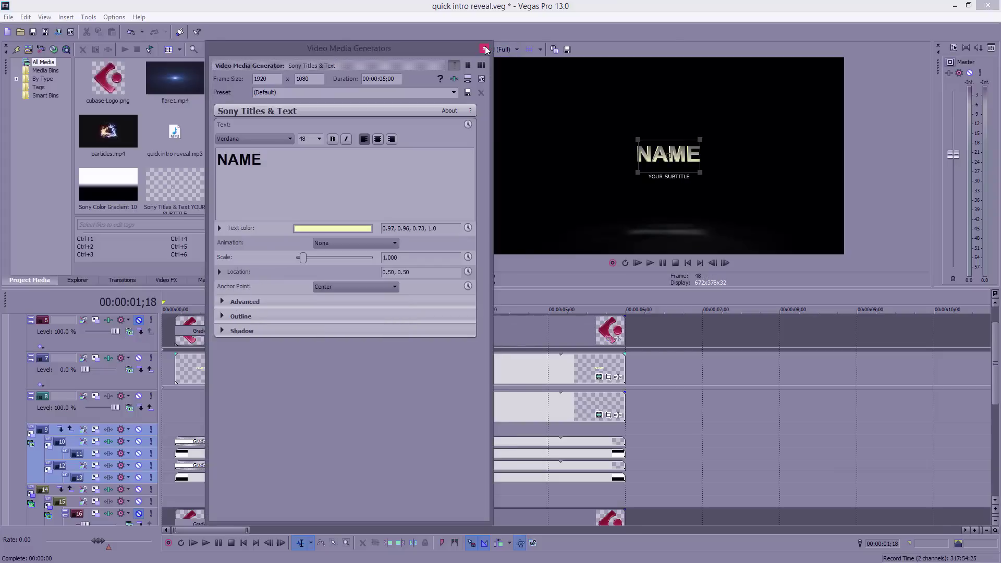
pyautogui.click(484, 48)
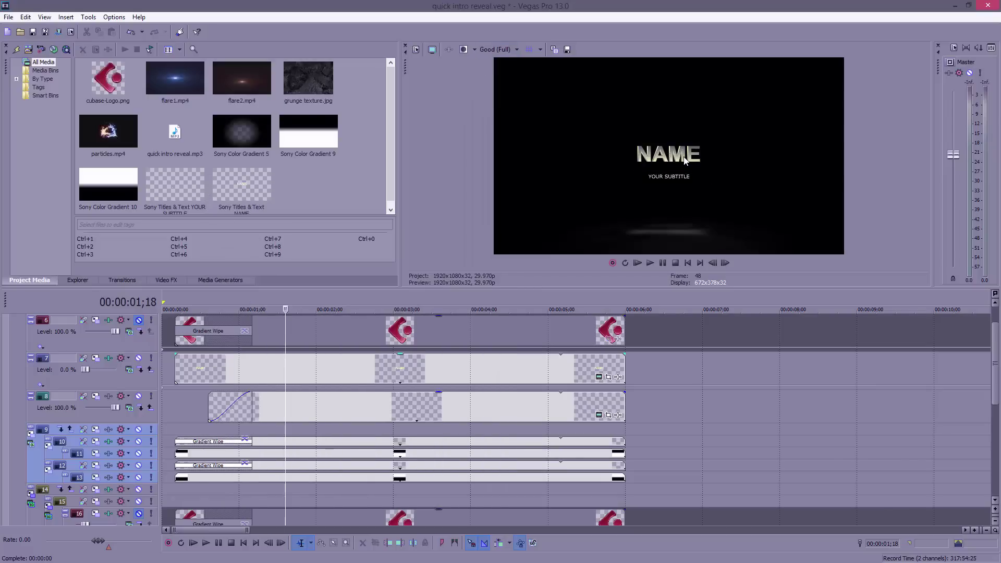
# Step: Preview the reveal animation at 00:00:00;28, 00:00:01;01 and 00:00:01;06
pyautogui.click(235, 296)
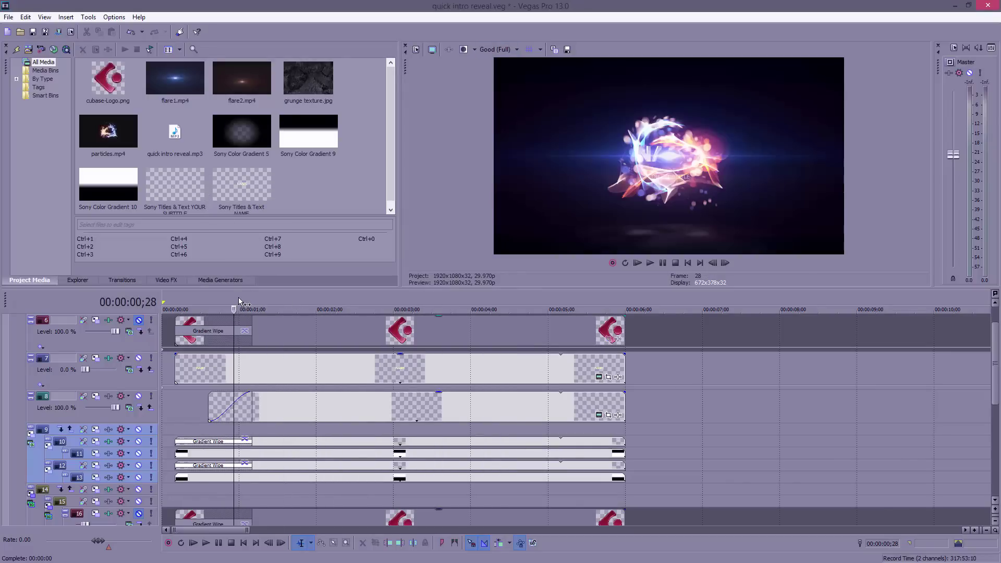
pyautogui.click(241, 296)
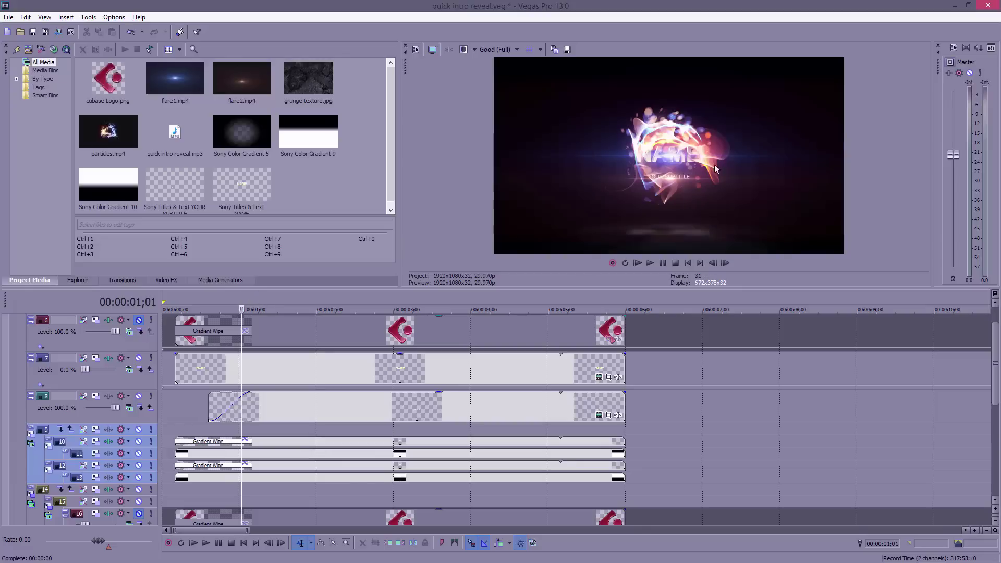
pyautogui.scroll(3, 290, 367)
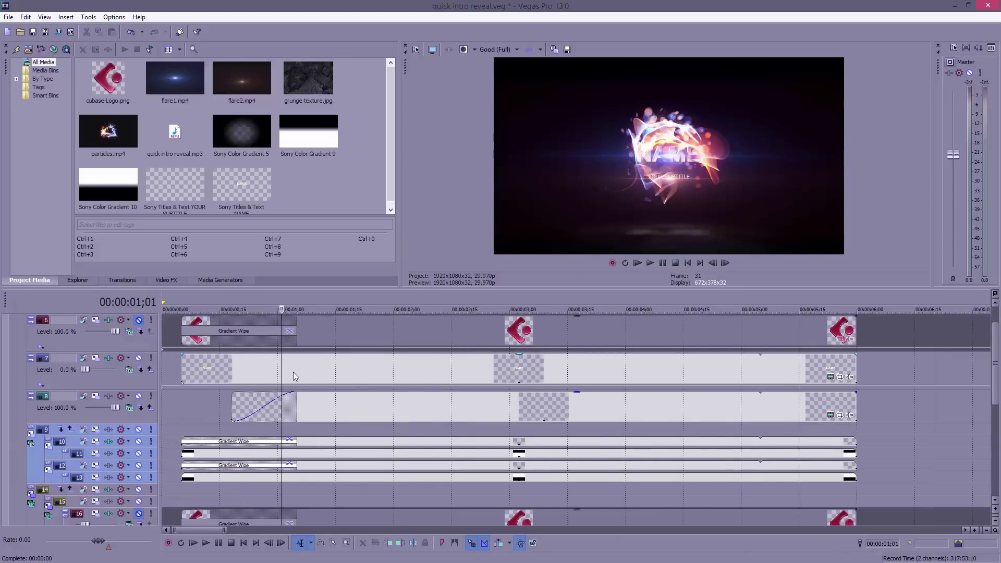
pyautogui.click(301, 300)
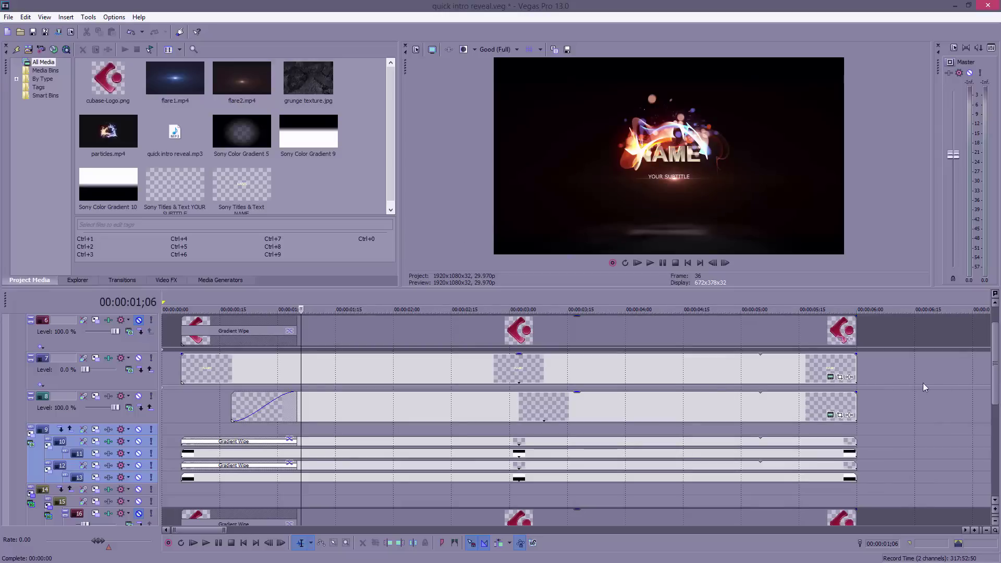
# Step: Expand the PARTICLE/FLARE/EFFECTS group and set track 4's Color Balance to red -0.160 and blue 0.167
pyautogui.moveTo(994, 372); pyautogui.dragTo(993, 358)
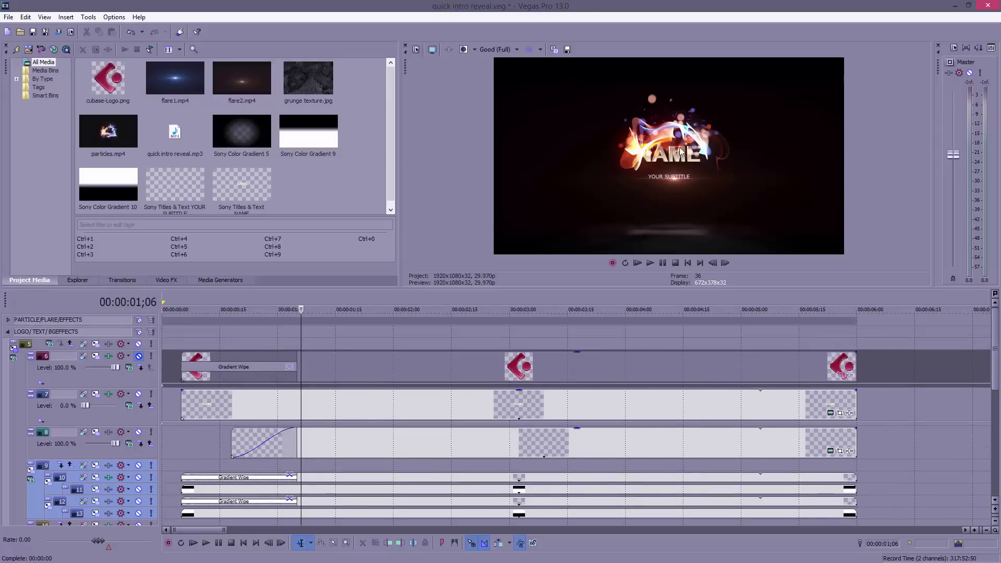
pyautogui.click(10, 320)
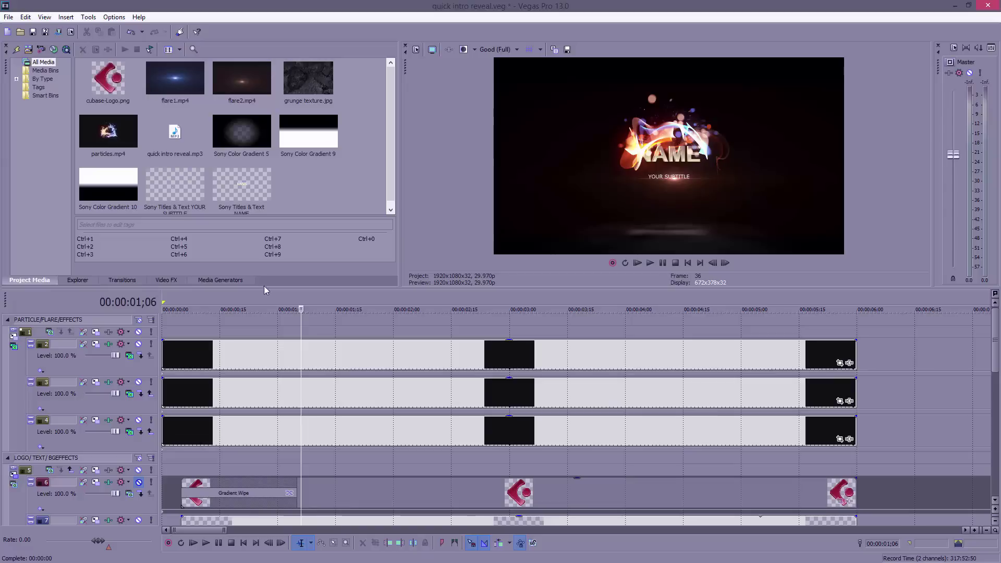
pyautogui.click(108, 420)
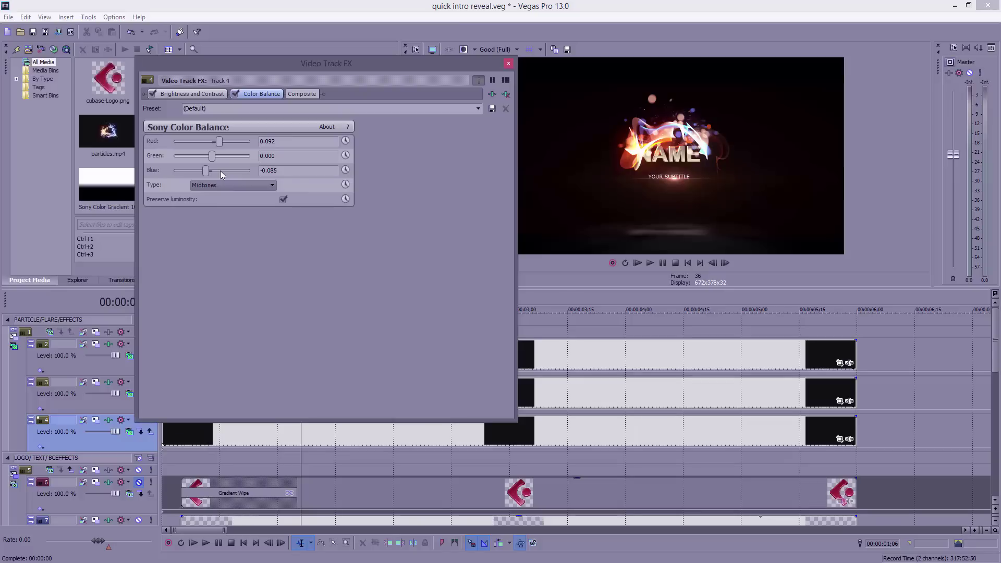
pyautogui.click(199, 141)
pyautogui.click(225, 171)
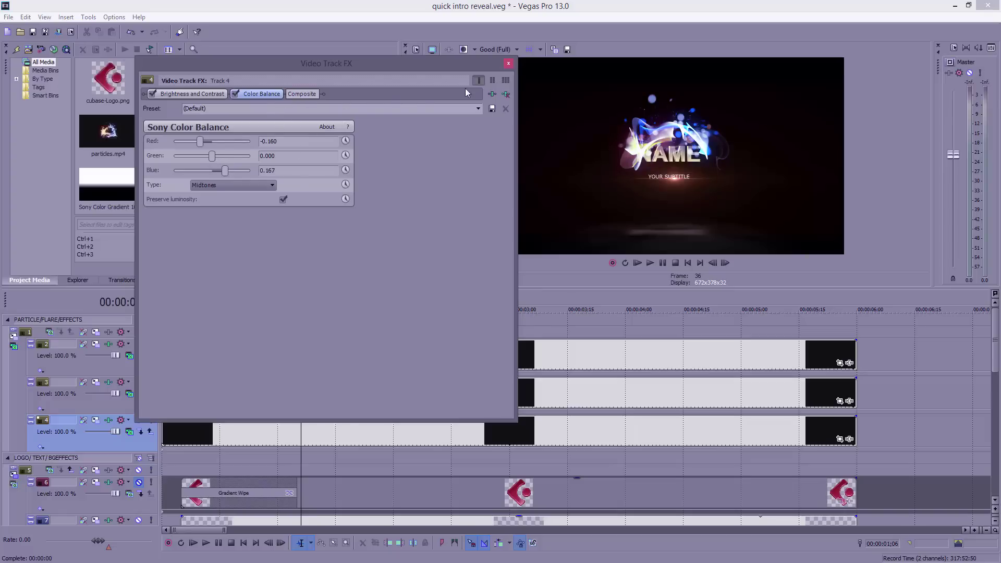
pyautogui.click(508, 63)
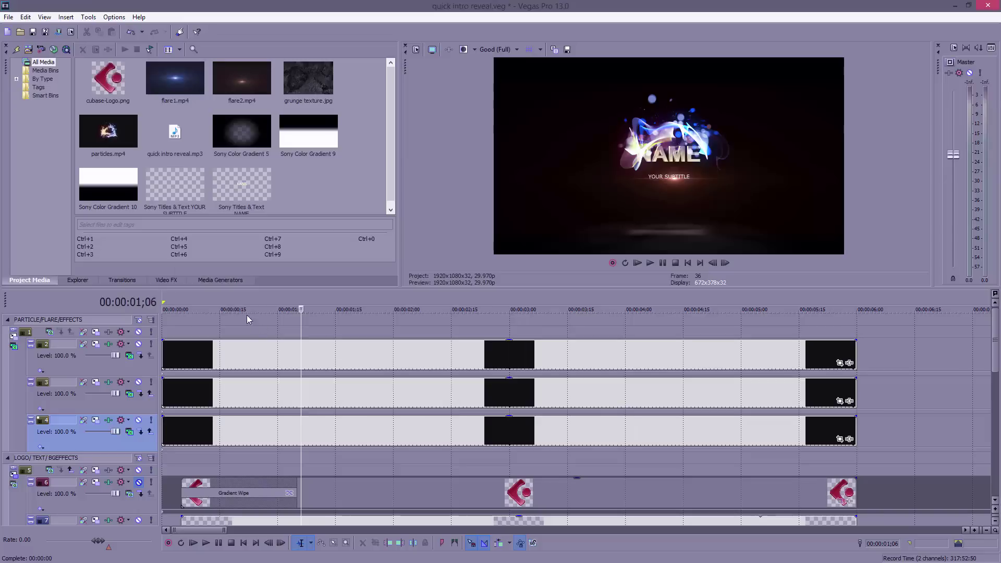
# Step: Preview the particle animation at 00:00:00;18, 00:00:00;20 and 00:00:00;24
pyautogui.moveTo(301, 302); pyautogui.dragTo(229, 300)
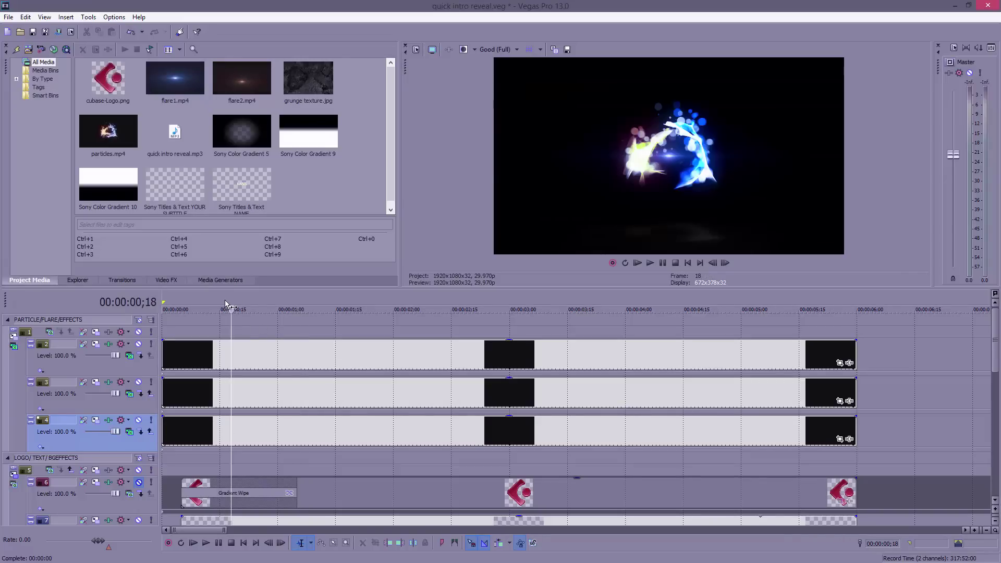
pyautogui.click(240, 300)
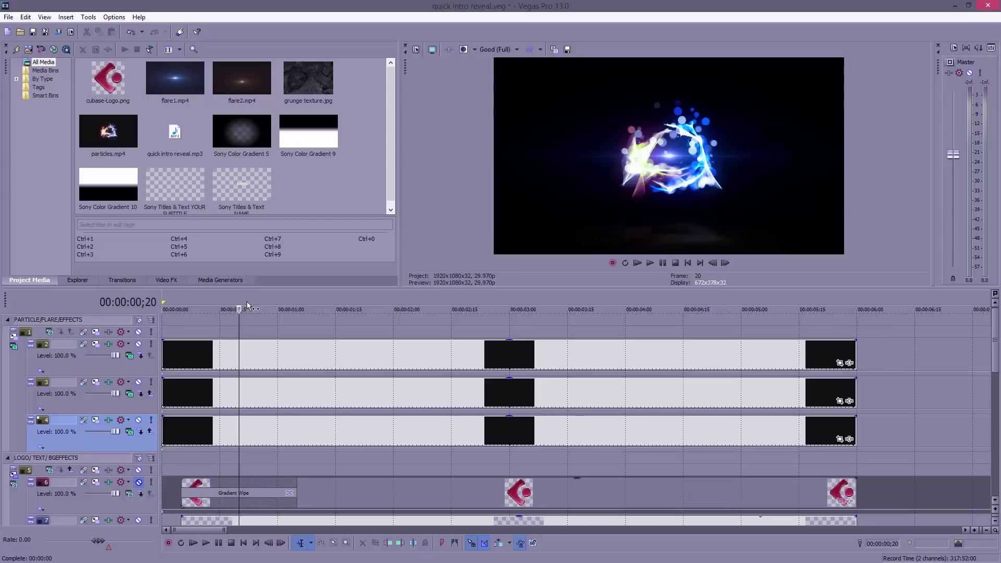
pyautogui.click(255, 302)
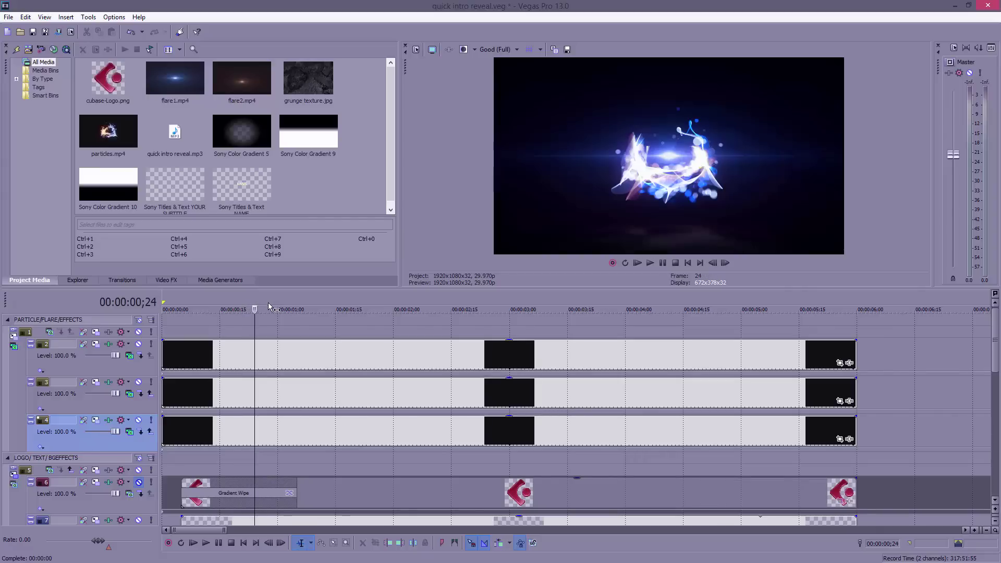
# Step: Set track 2's Color Balance to red 0.357 and blue 0.065, and close its track effects
pyautogui.click(109, 344)
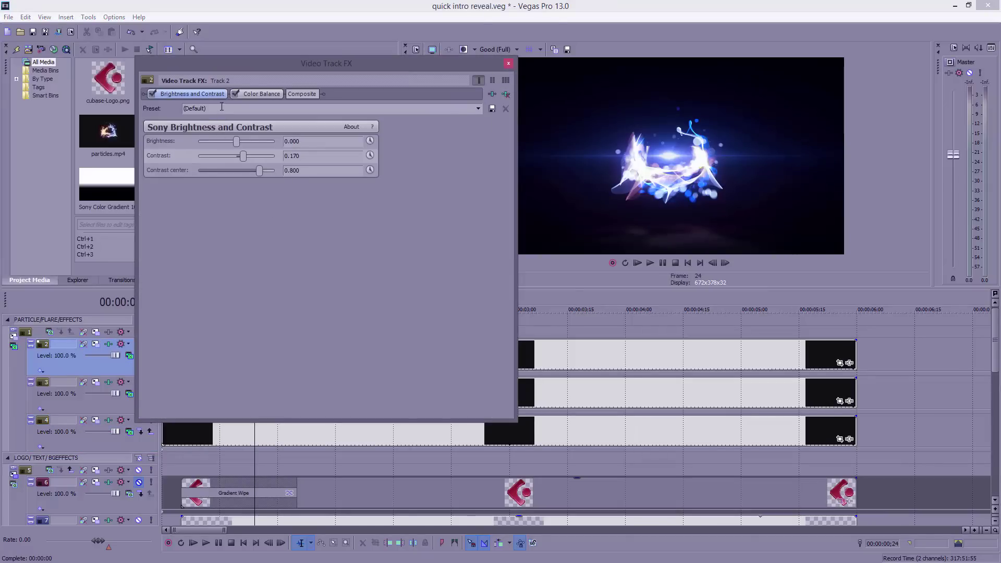
pyautogui.click(255, 96)
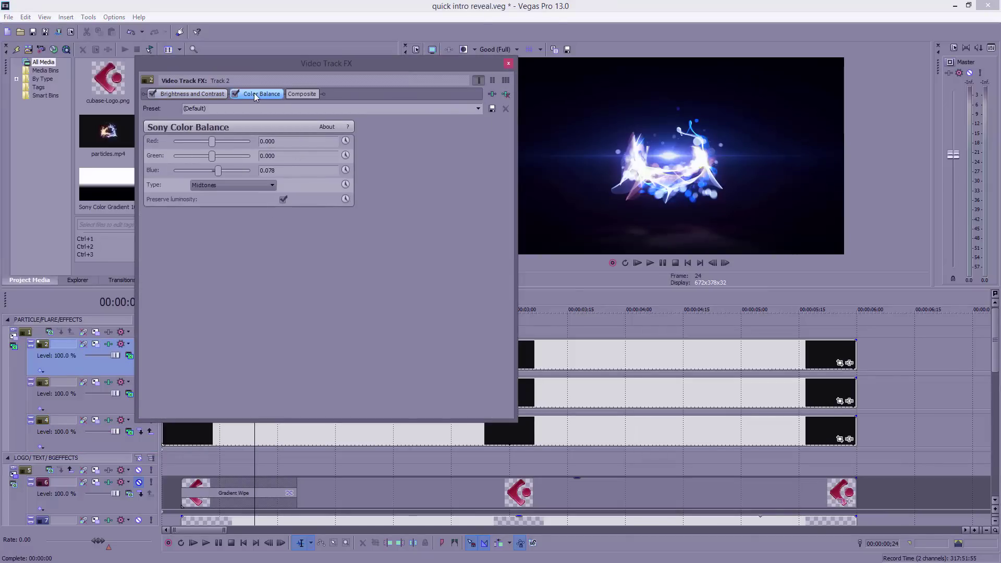
pyautogui.click(201, 142)
pyautogui.click(239, 141)
pyautogui.click(195, 170)
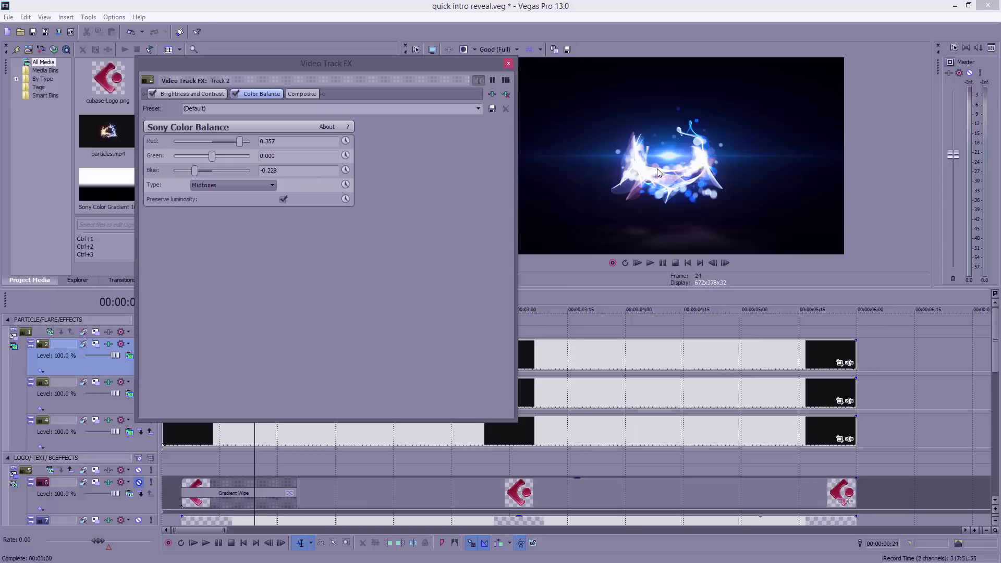
pyautogui.click(217, 171)
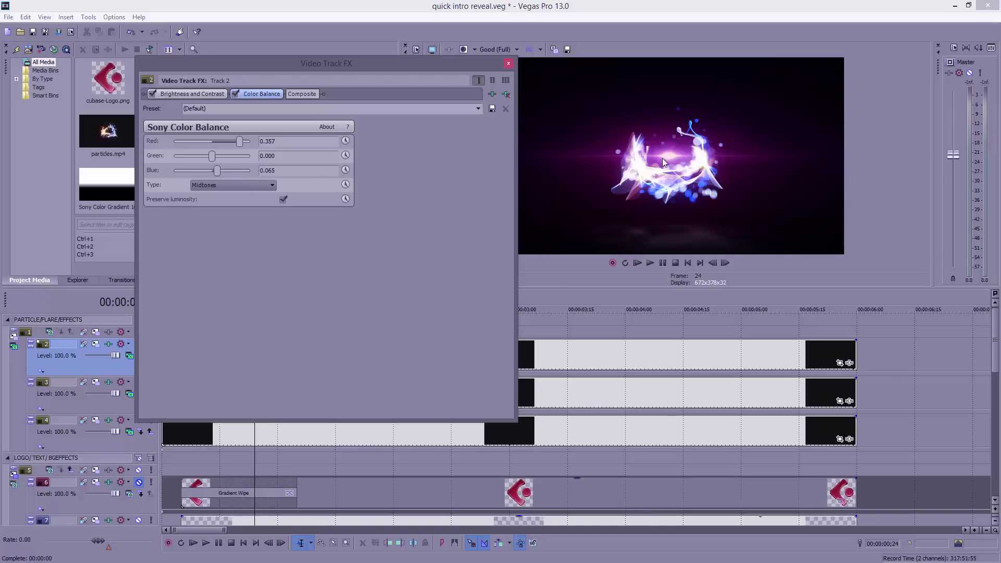
pyautogui.click(510, 66)
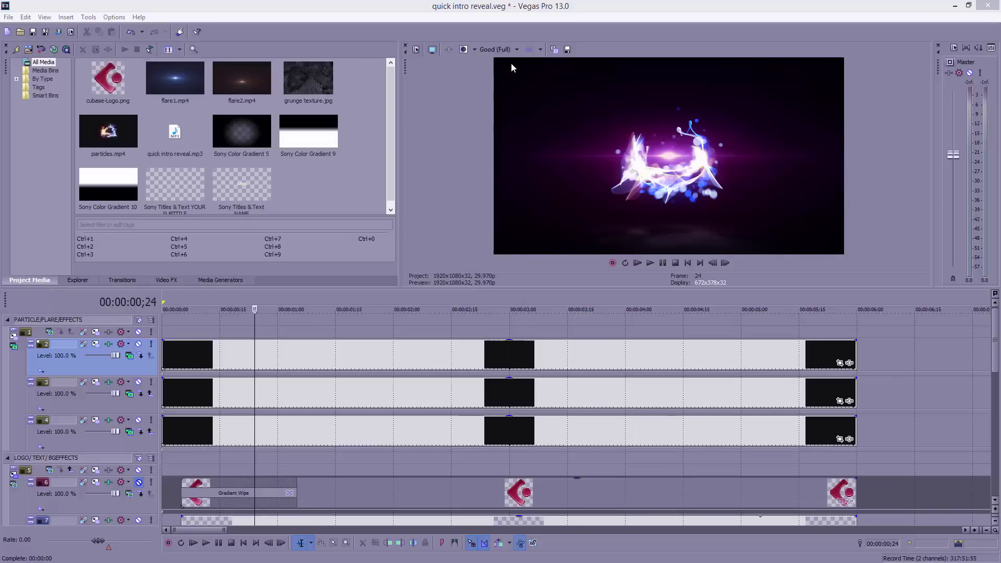
# Step: Solo track 3, set its Color Balance to red -0.289 and blue 0.323, and close its track effects
pyautogui.click(150, 382)
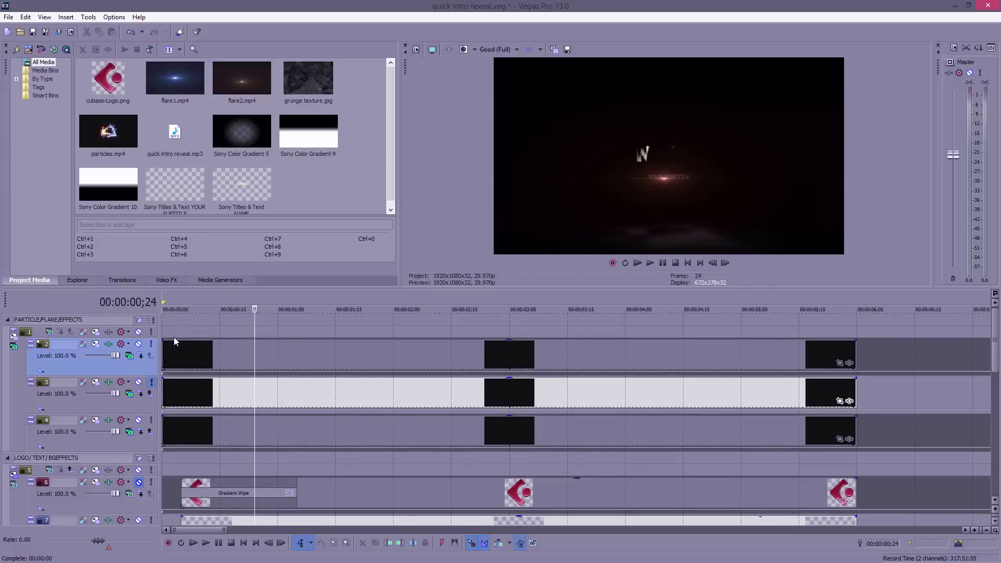
pyautogui.click(109, 382)
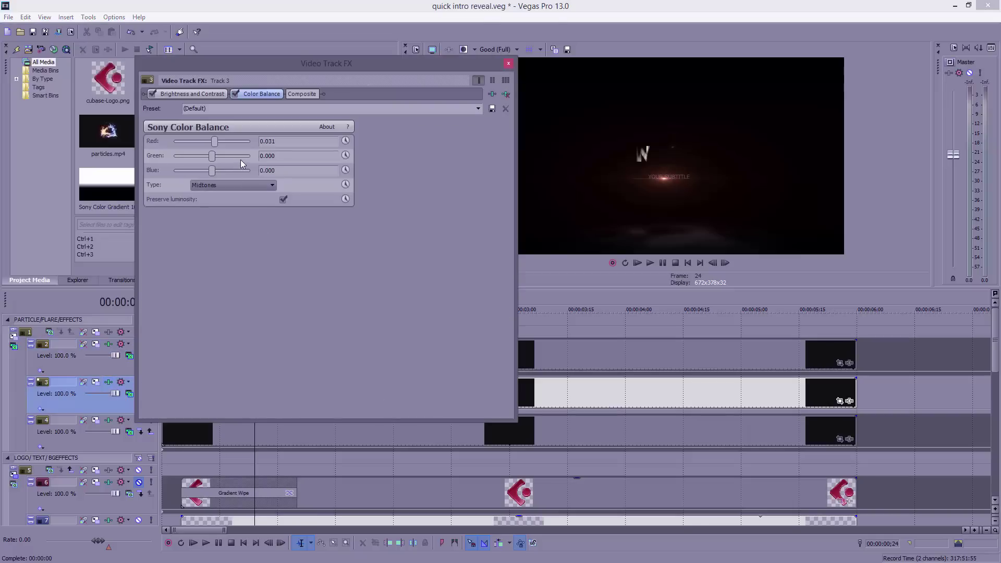
pyautogui.moveTo(211, 170); pyautogui.dragTo(193, 173)
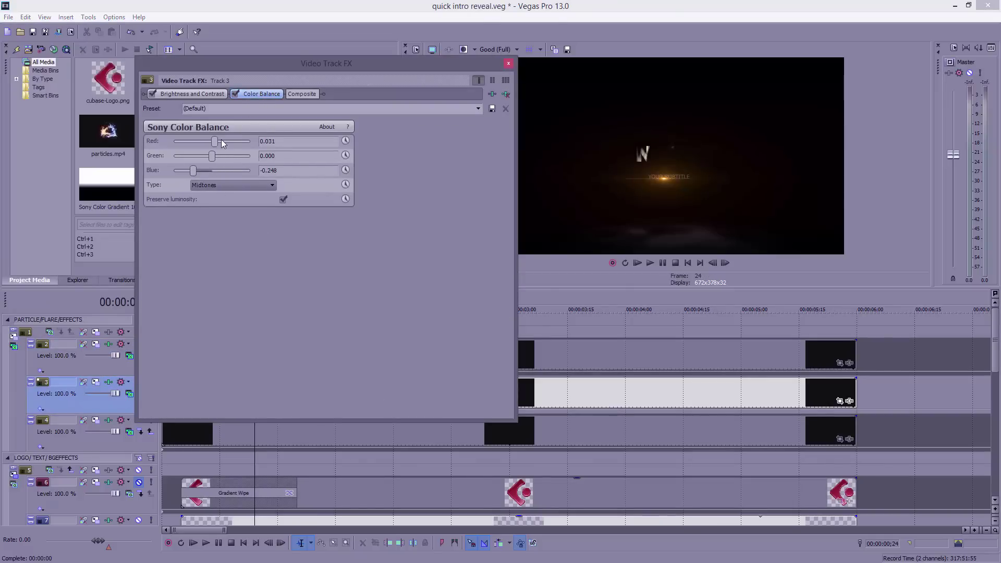
pyautogui.moveTo(215, 141); pyautogui.dragTo(233, 141)
pyautogui.moveTo(193, 170); pyautogui.dragTo(237, 171)
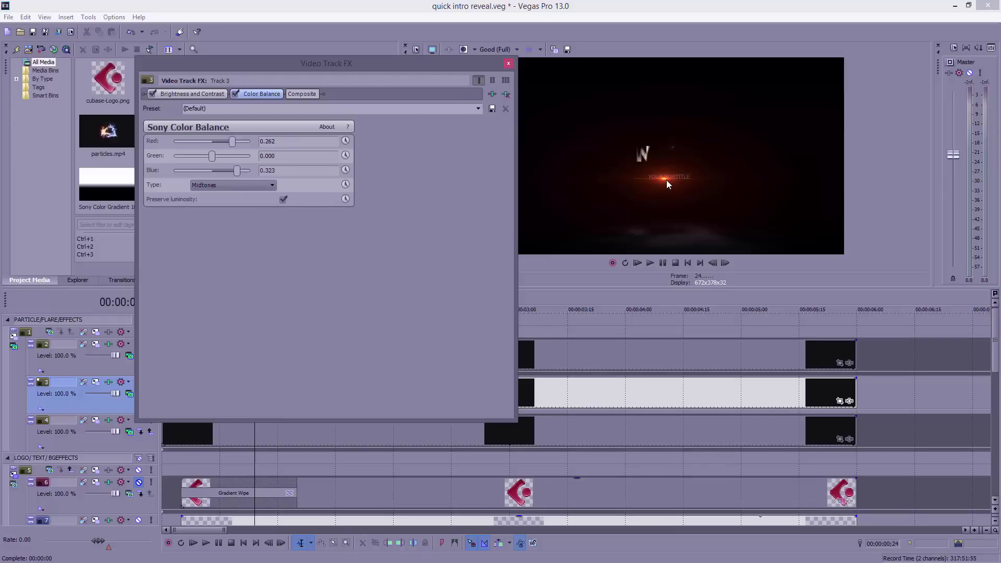
pyautogui.click(190, 142)
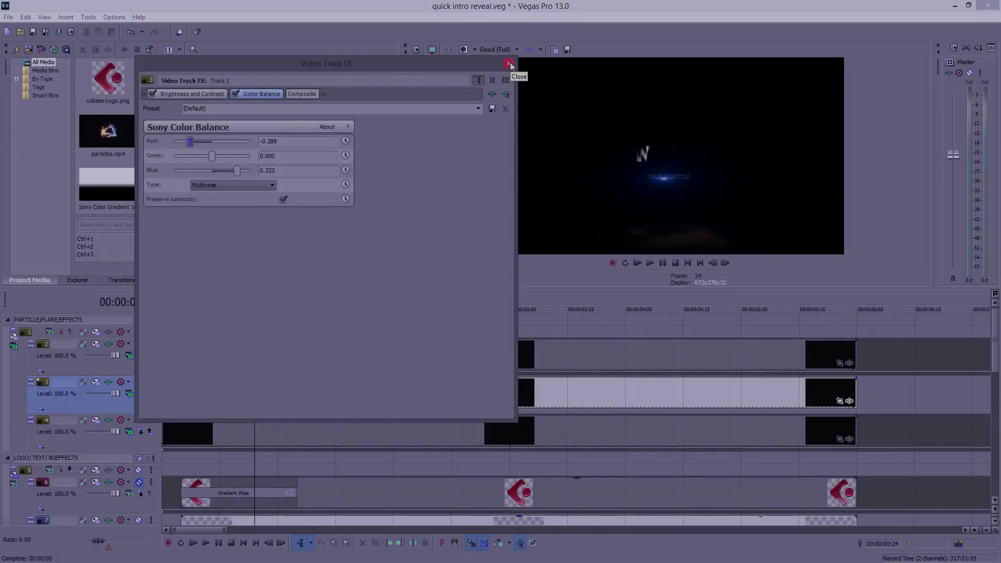
pyautogui.click(509, 63)
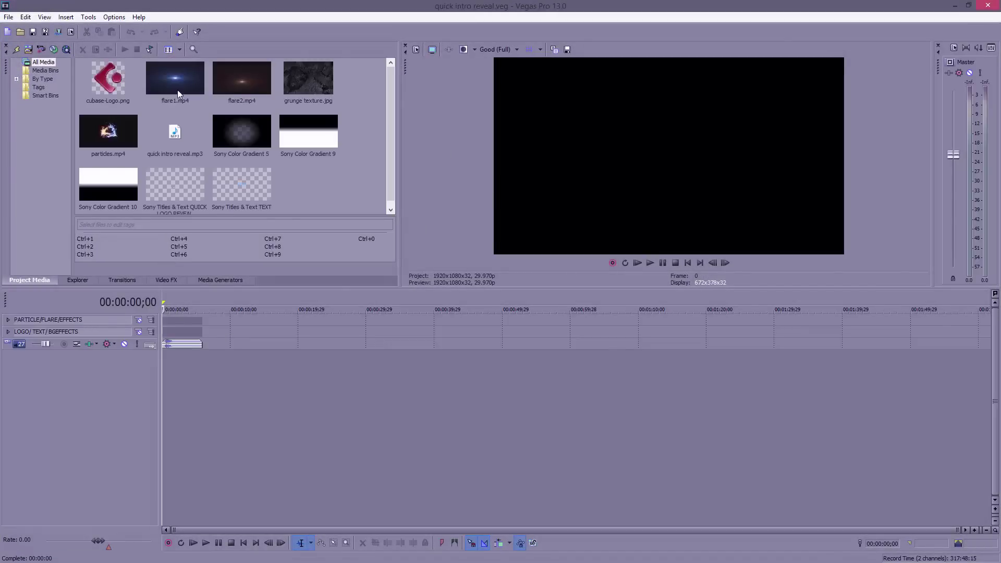
# Step: Go to 00:00:02;00, expand the LOGO/ TEXT/ BGEFFECTS group and mute the text tracks 9 to 13
pyautogui.click(175, 296)
pyautogui.scroll(5, 177, 313)
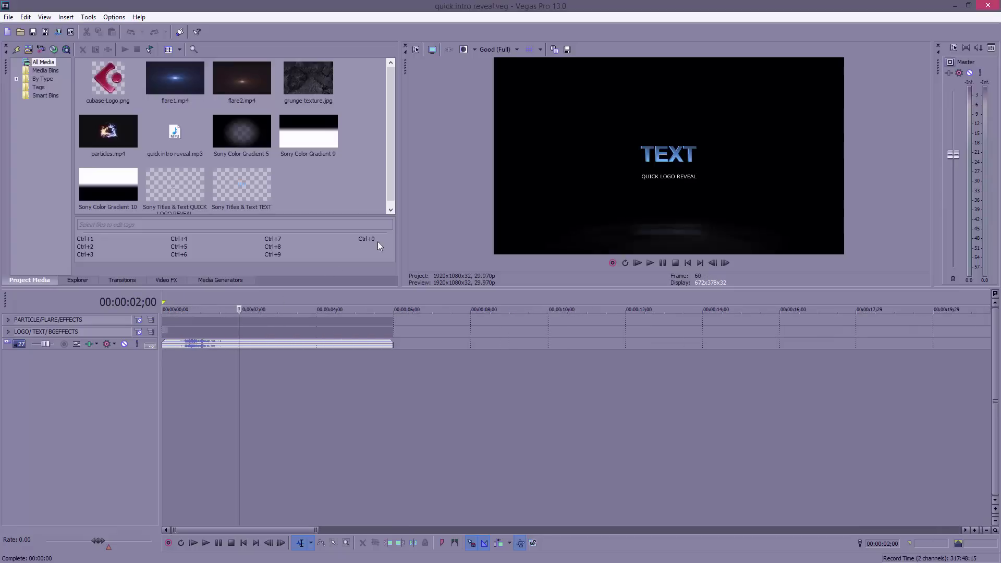
pyautogui.click(8, 331)
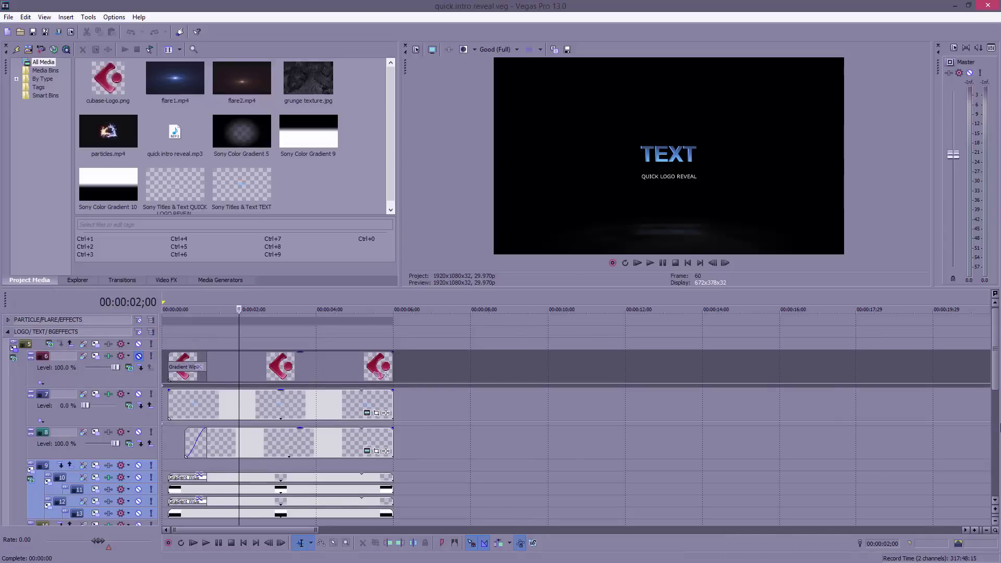
pyautogui.scroll(-1, 997, 338)
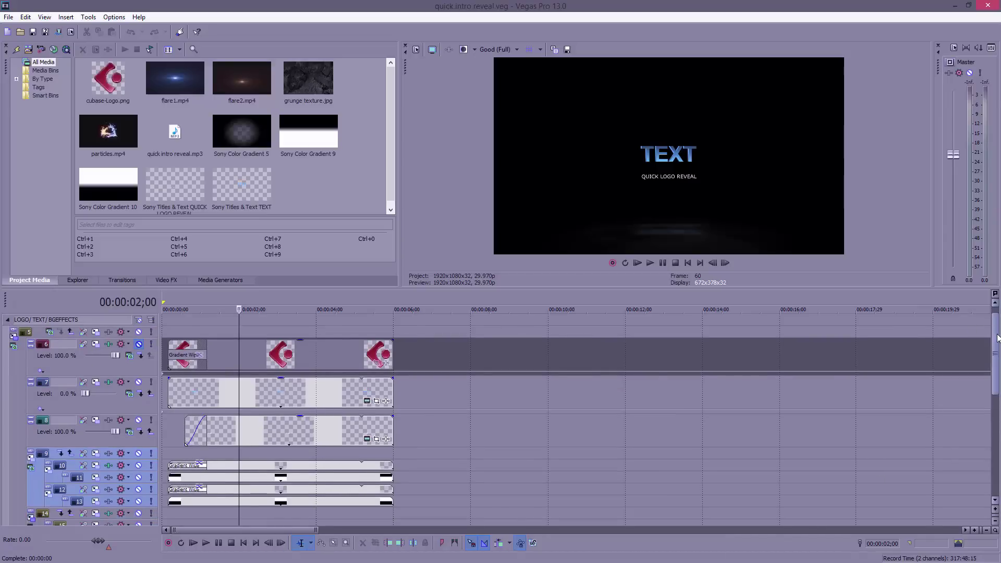
pyautogui.scroll(-5, 997, 338)
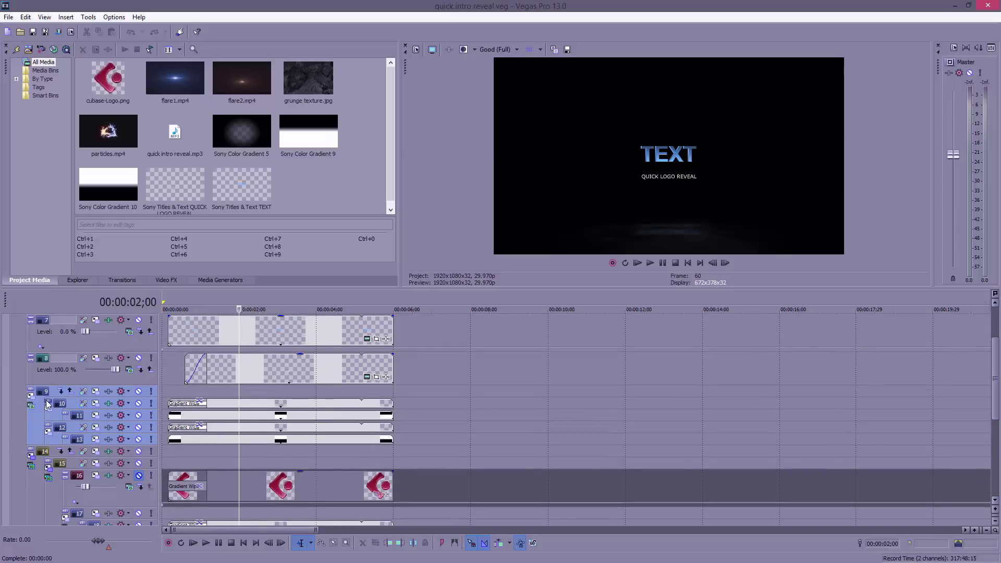
pyautogui.click(88, 376)
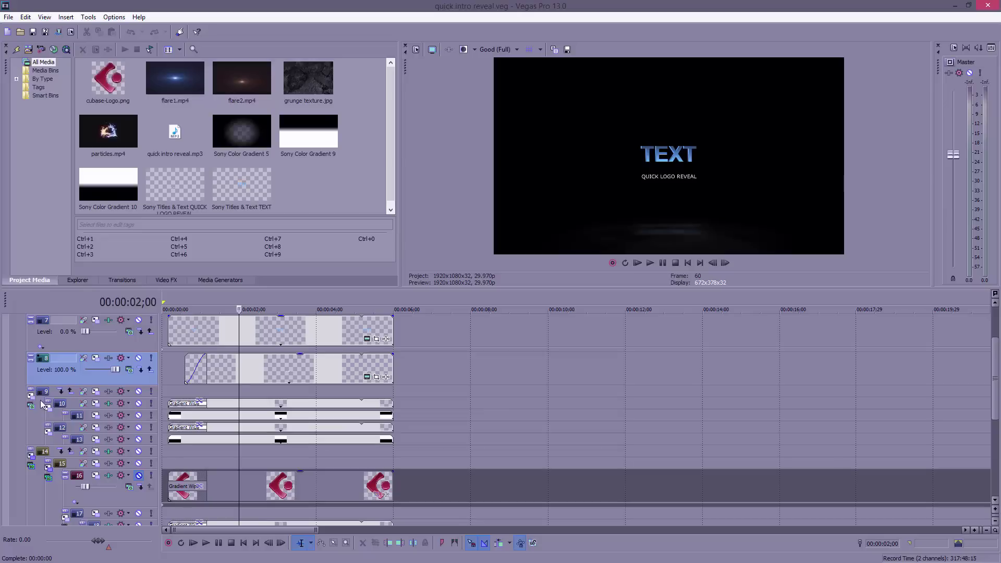
pyautogui.click(36, 425)
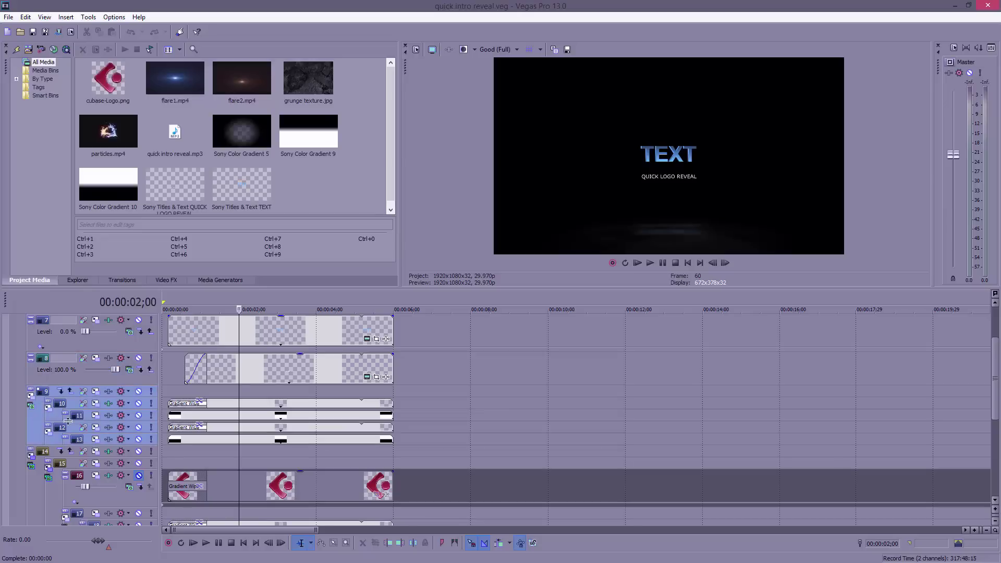
pyautogui.click(138, 391)
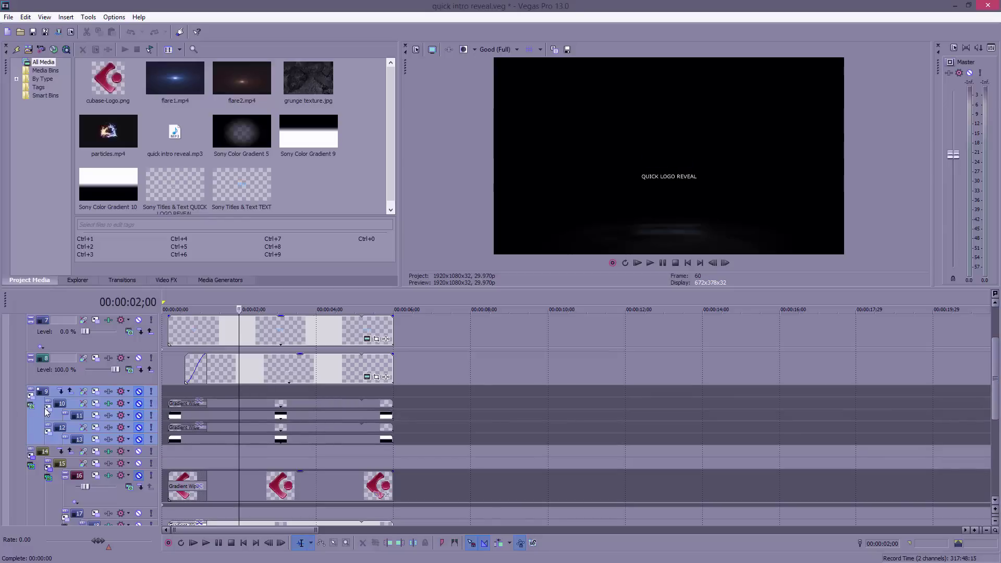
# Step: Mute the text reflection tracks 17 to 21
pyautogui.moveTo(998, 369); pyautogui.dragTo(999, 417)
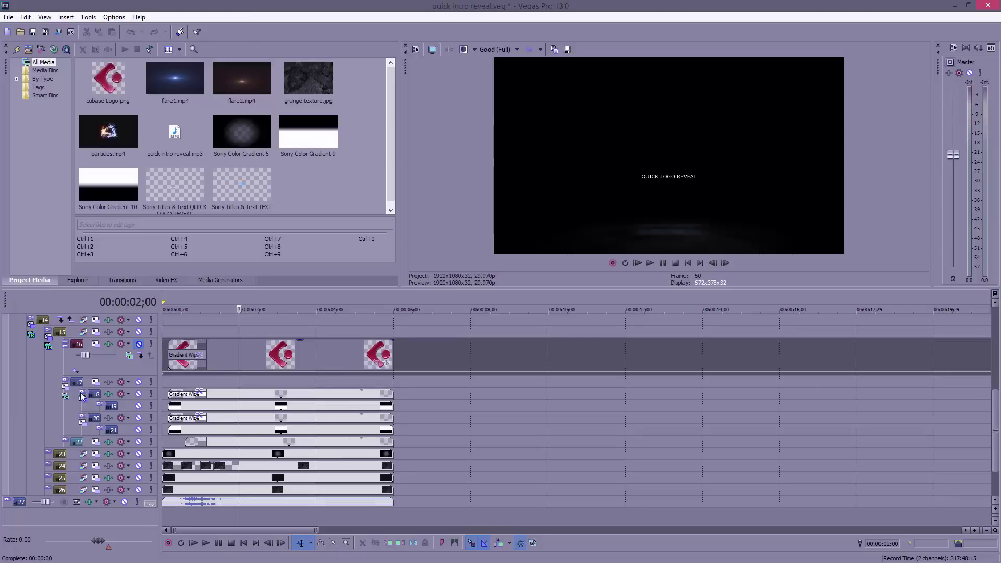
pyautogui.click(69, 411)
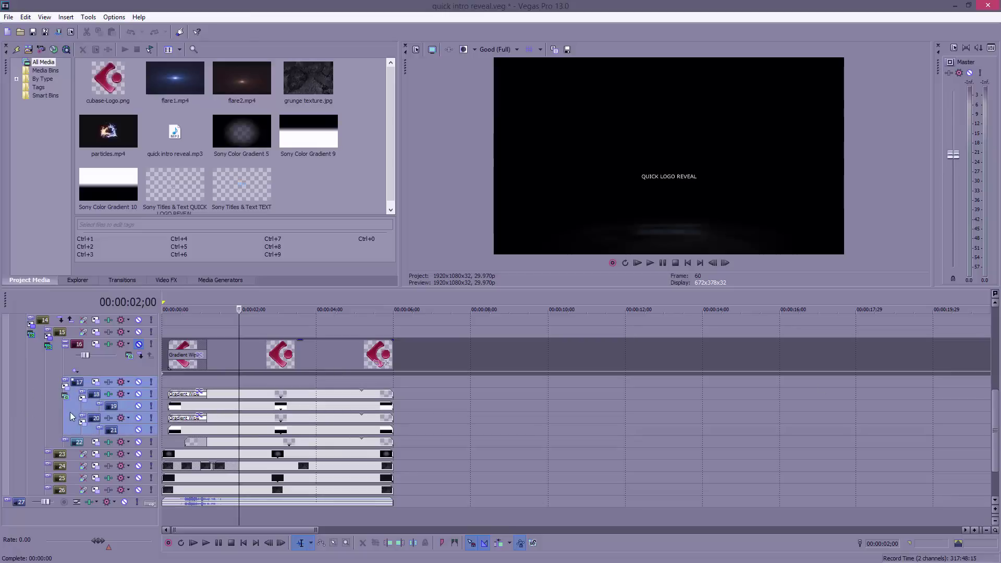
pyautogui.click(139, 382)
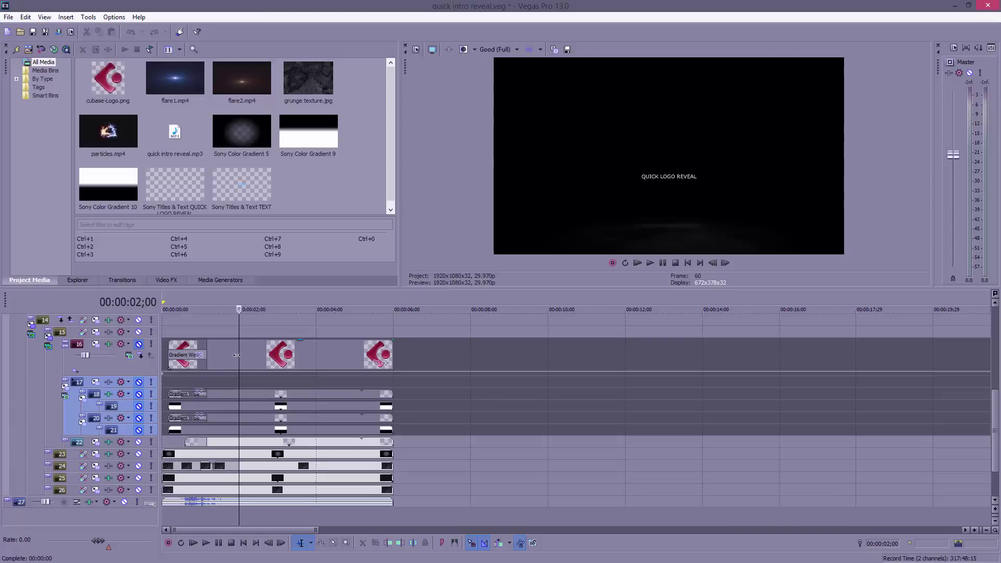
# Step: Unmute the logo tracks 16 and 6
pyautogui.click(139, 345)
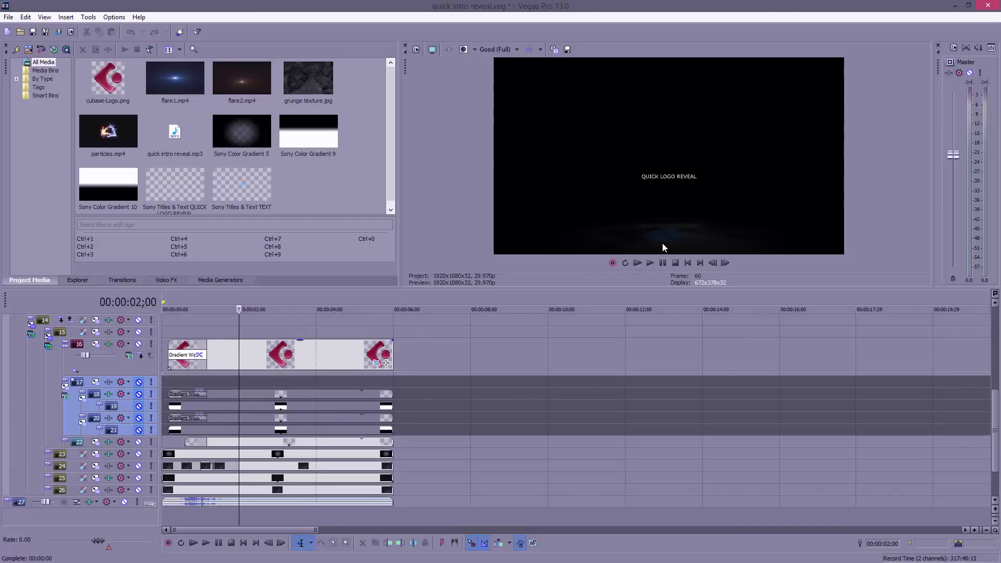
pyautogui.scroll(5, 985, 405)
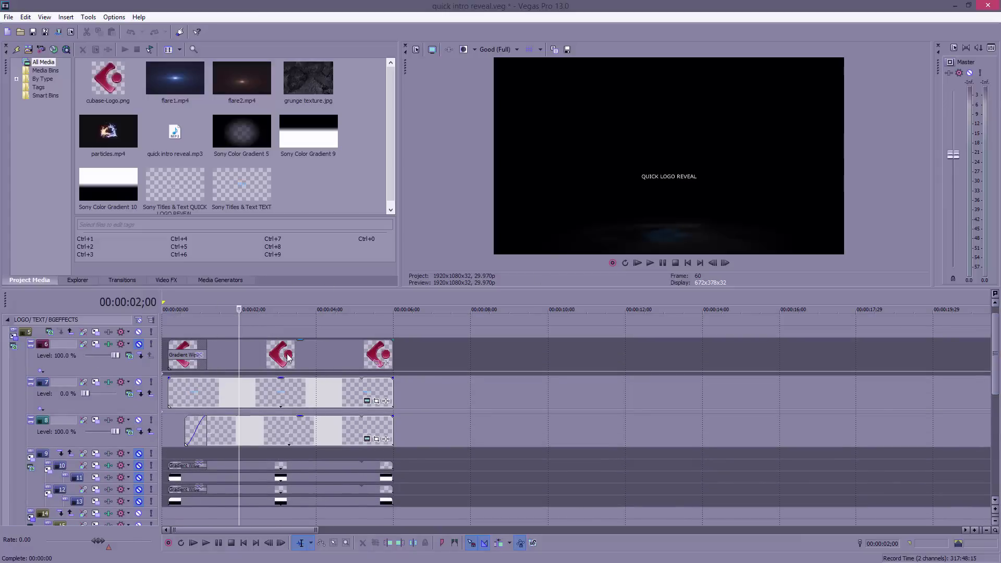
pyautogui.click(139, 343)
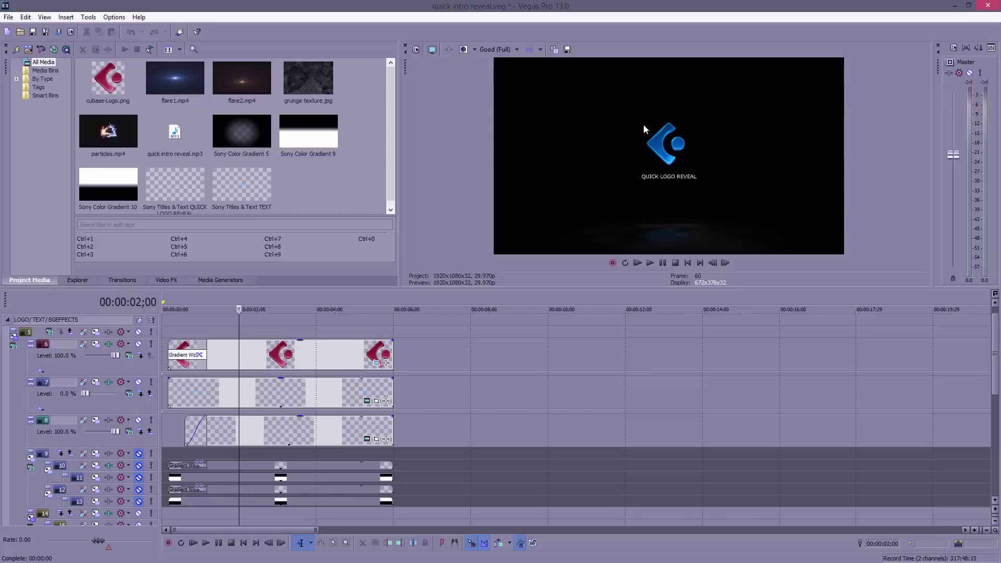
# Step: Replace the cubase-Logo.png project media with Tzeentch_mark.png from the quick intro reavel folder
pyautogui.click(114, 85)
pyautogui.rightClick(114, 83)
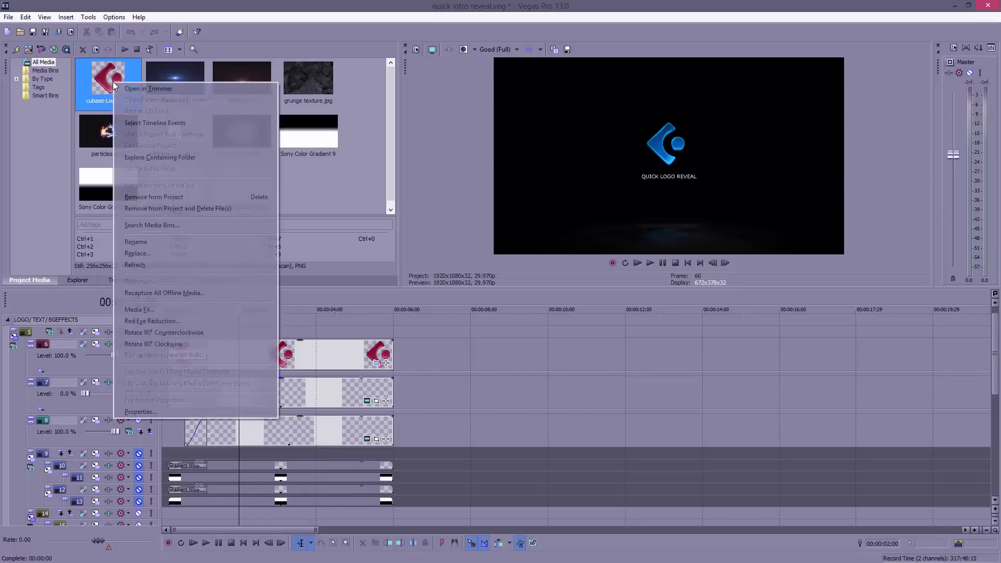
pyautogui.click(146, 252)
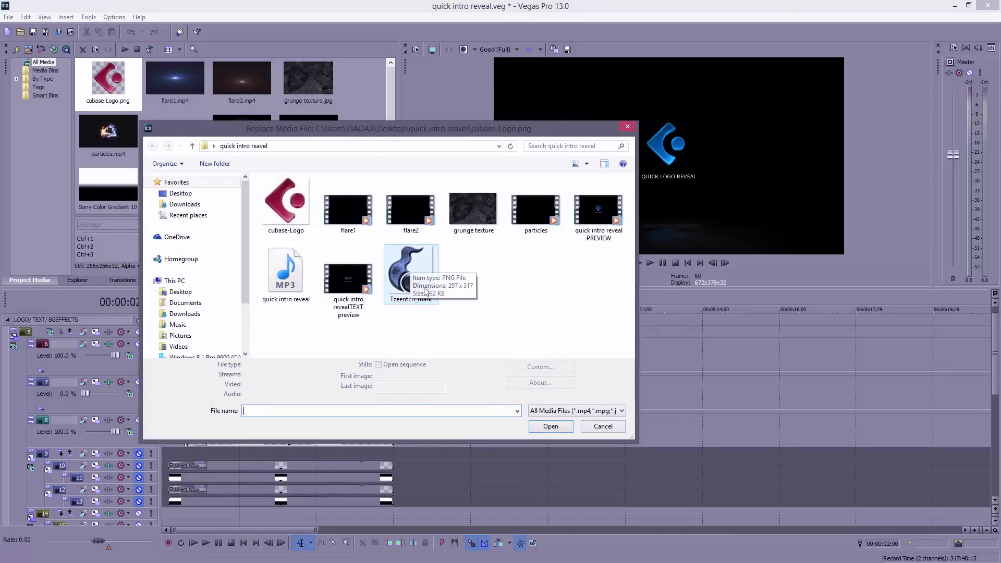
pyautogui.doubleClick(409, 270)
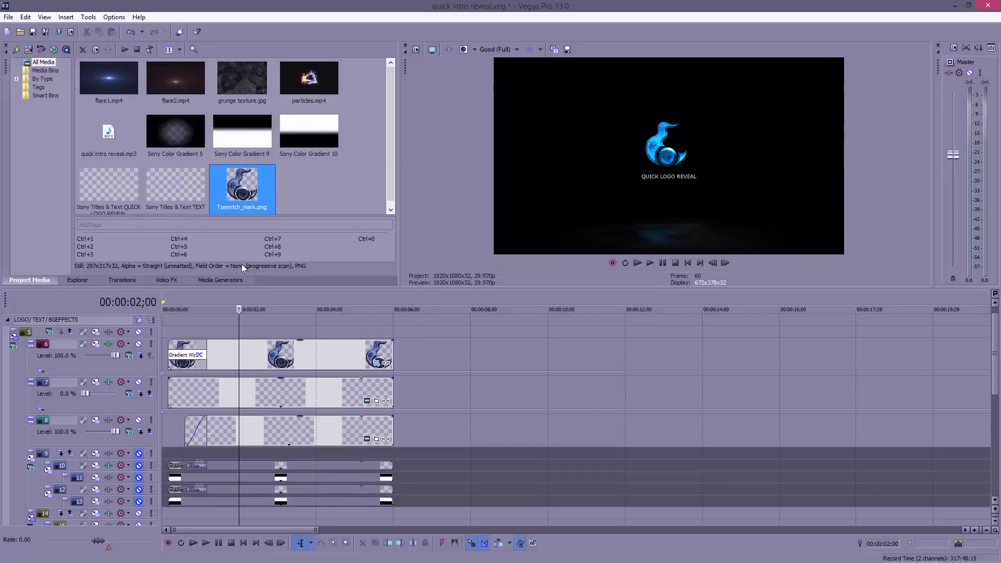
# Step: Compare the logo on track 6 with and without Color Balance, and set the effect to red 0.289 and blue -0.085
pyautogui.click(109, 344)
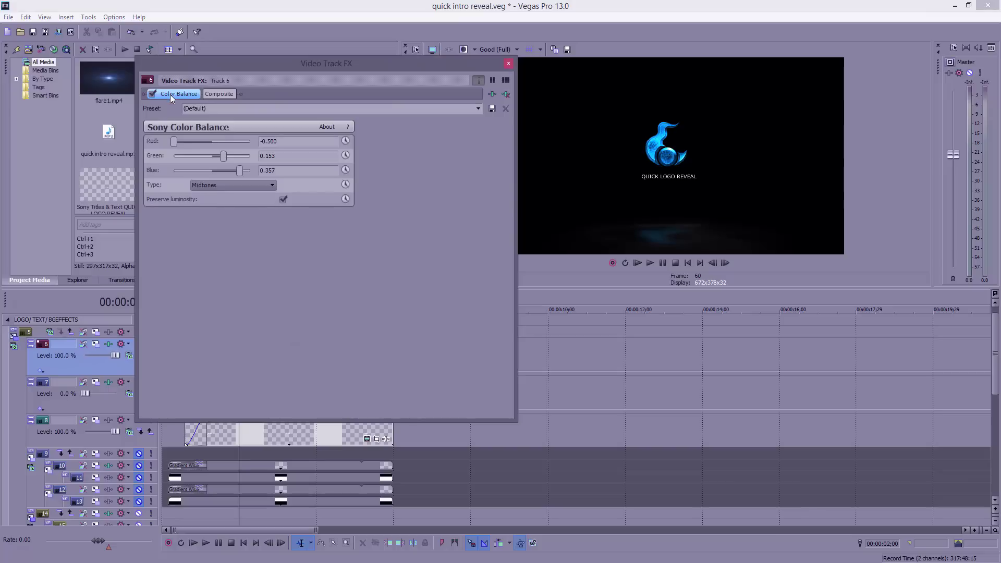
pyautogui.click(152, 94)
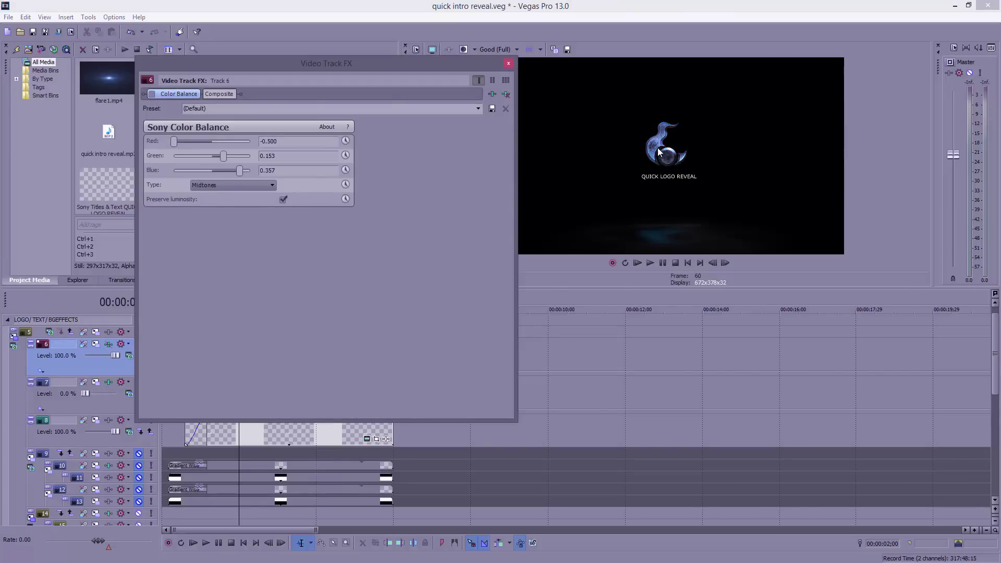
pyautogui.click(153, 94)
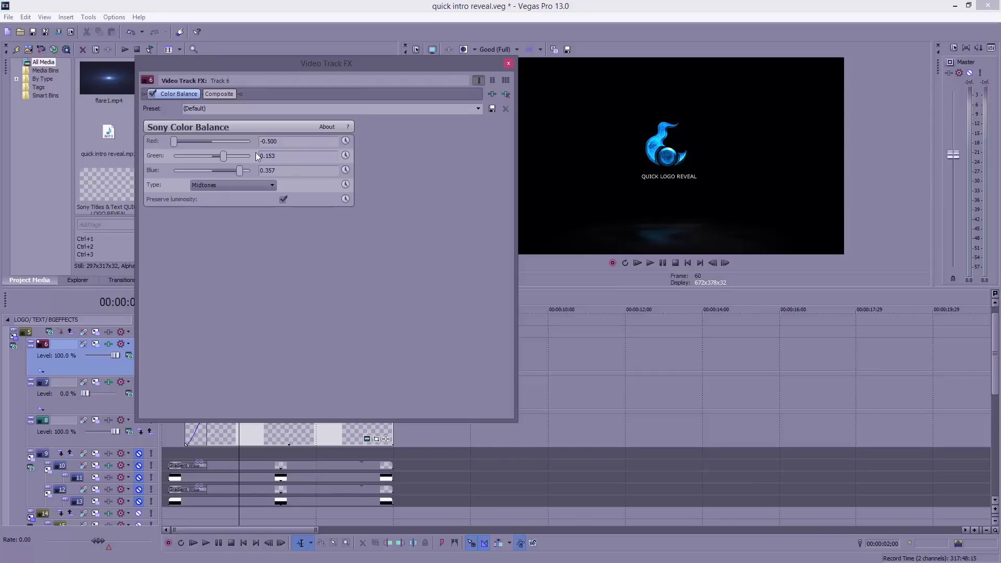
pyautogui.click(226, 141)
pyautogui.click(203, 170)
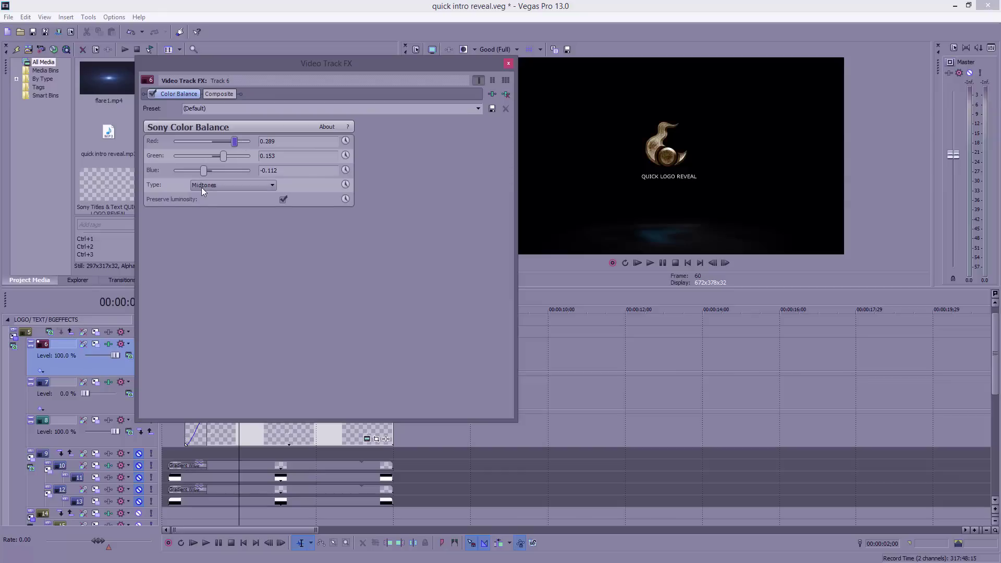
pyautogui.click(205, 170)
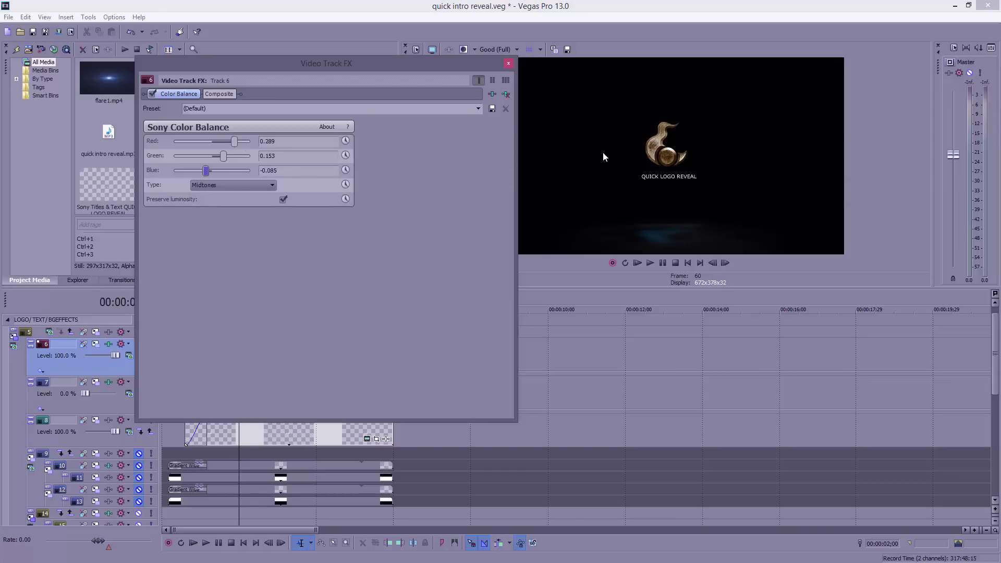
# Step: Set track 6's Color Balance to green 0.068 and blue 0.000, then close the effect settings
pyautogui.moveTo(208, 170); pyautogui.dragTo(209, 171)
pyautogui.moveTo(265, 156); pyautogui.dragTo(294, 165)
pyautogui.write('00')
pyautogui.press('Return')
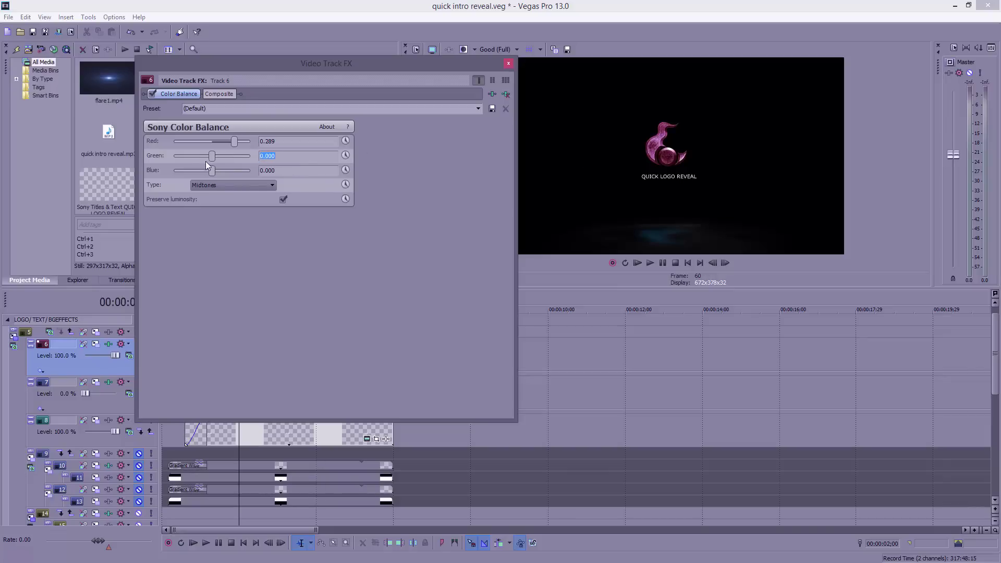
pyautogui.moveTo(211, 155); pyautogui.dragTo(217, 155)
pyautogui.click(216, 158)
pyautogui.click(508, 64)
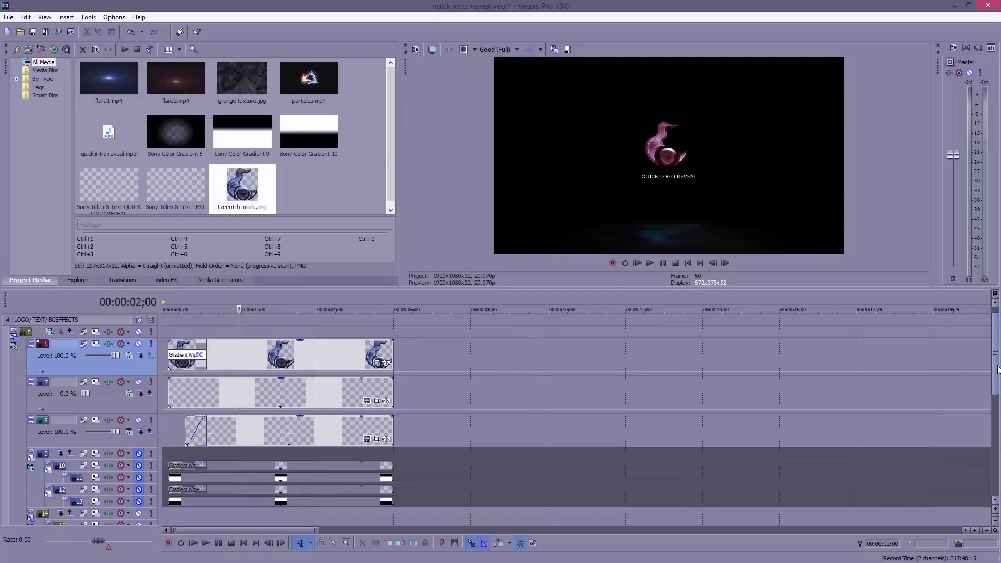
# Step: Adjust the Color Balance of the logo reflection on track 16 to red 0.303, green 0.105 and blue 0.000
pyautogui.moveTo(998, 396); pyautogui.dragTo(998, 435)
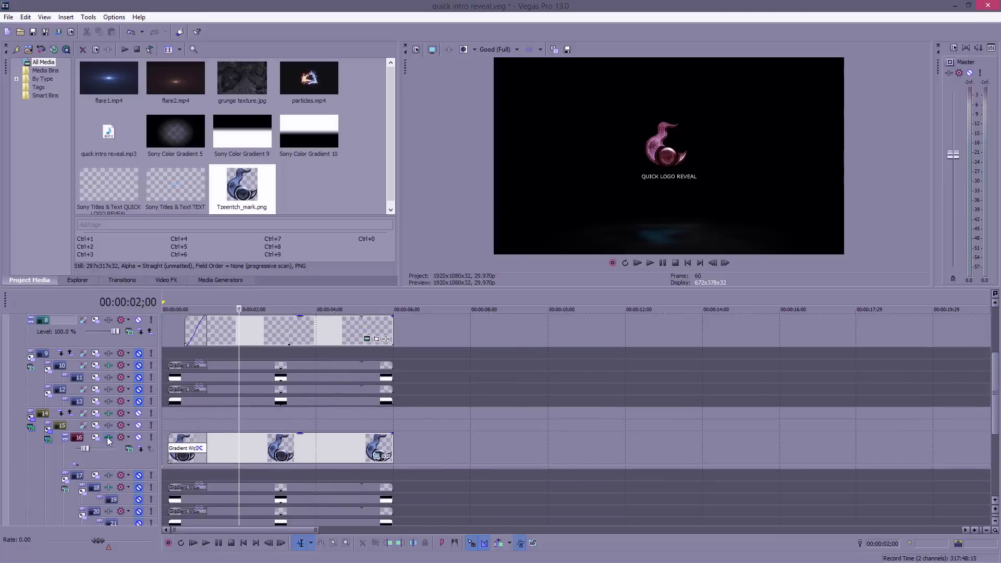
pyautogui.click(120, 437)
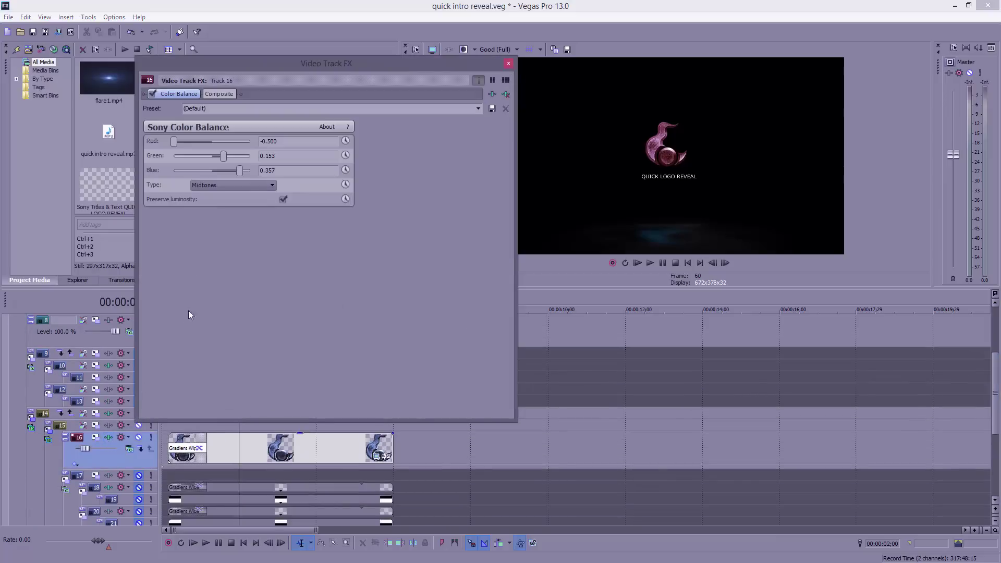
pyautogui.doubleClick(228, 172)
pyautogui.click(242, 142)
pyautogui.click(221, 141)
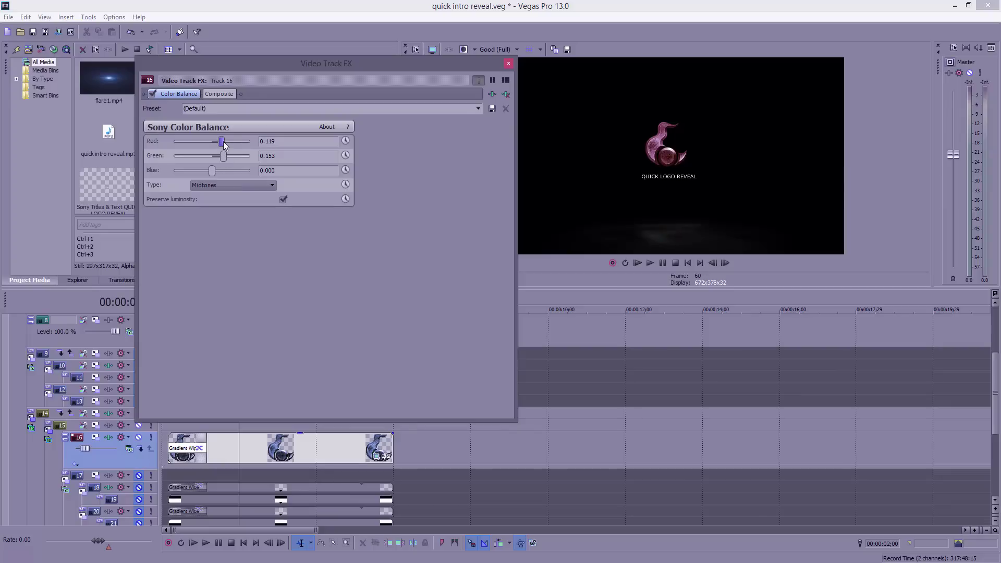
pyautogui.moveTo(223, 142)
pyautogui.mouseDown()
pyautogui.moveTo(238, 142)
pyautogui.moveTo(220, 157)
pyautogui.mouseUp()
pyautogui.moveTo(455, 62); pyautogui.dragTo(655, 246)
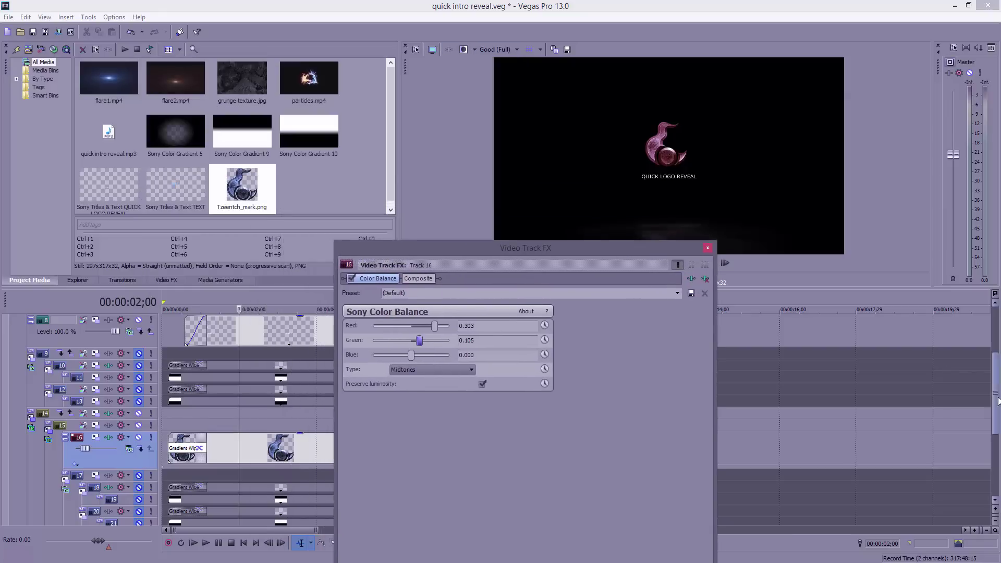
# Step: Check track 6's Color Balance values and match track 16 to them with red 0.289 and green 0.065
pyautogui.moveTo(998, 400); pyautogui.dragTo(998, 355)
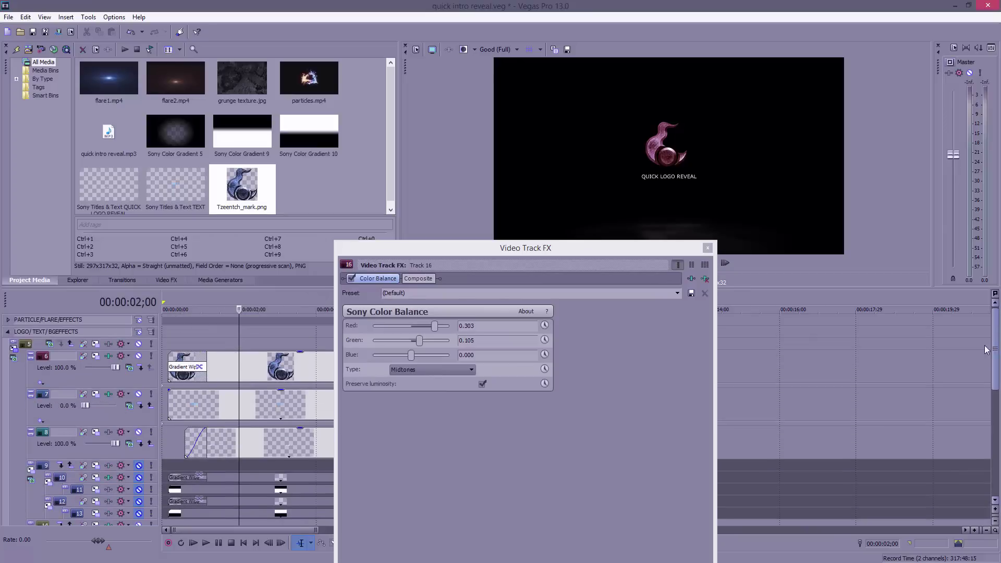
pyautogui.click(107, 359)
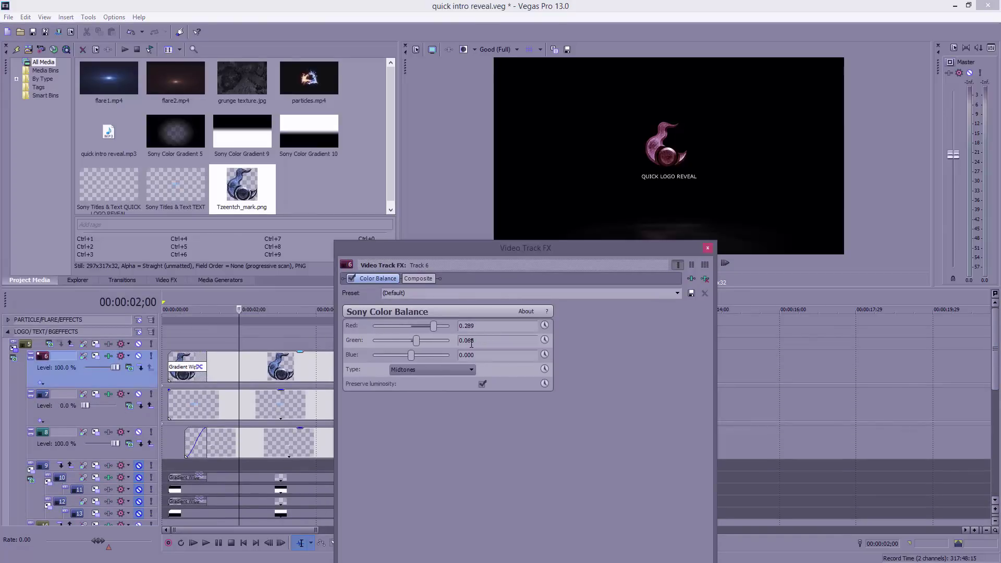
pyautogui.click(707, 247)
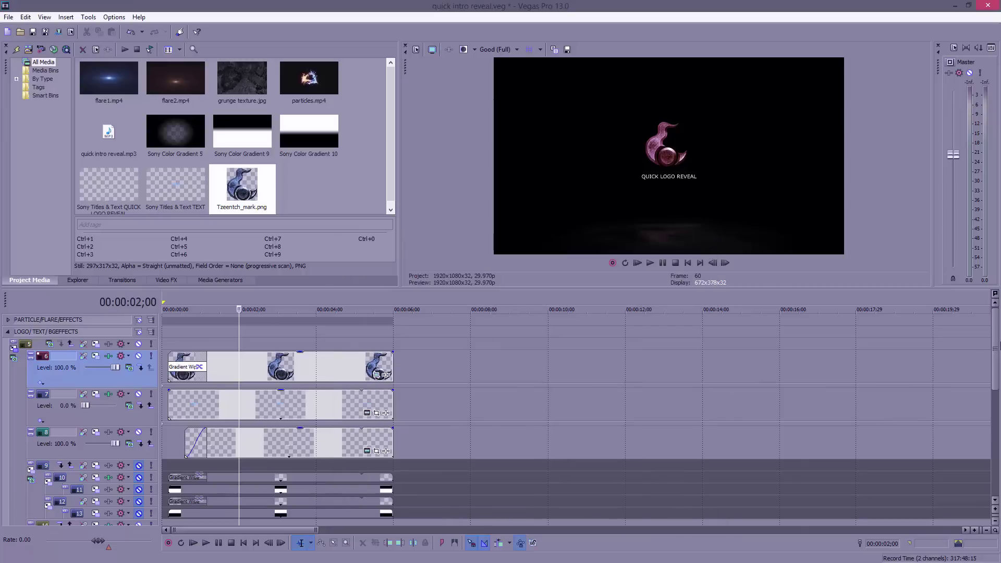
pyautogui.moveTo(997, 355); pyautogui.dragTo(997, 399)
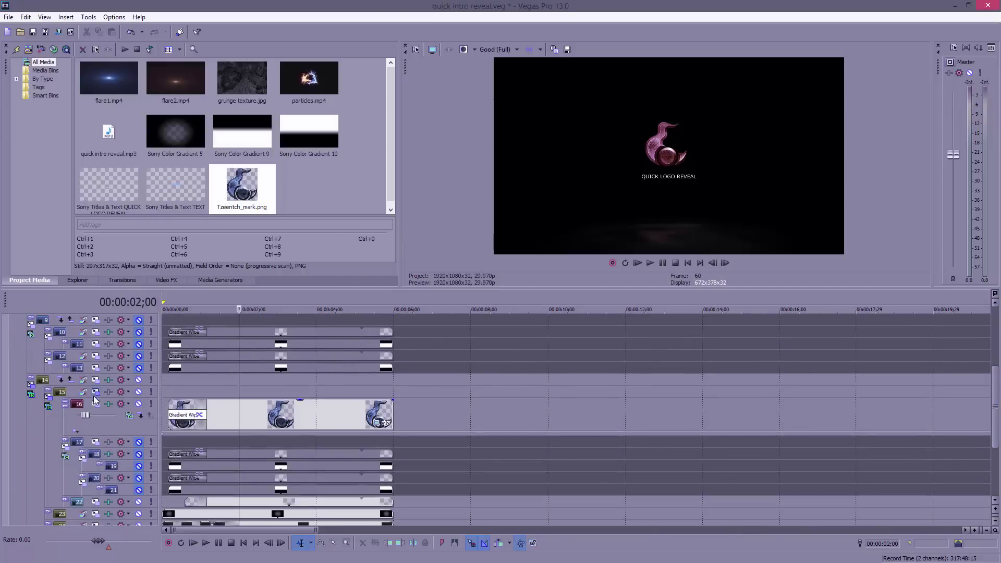
pyautogui.click(109, 405)
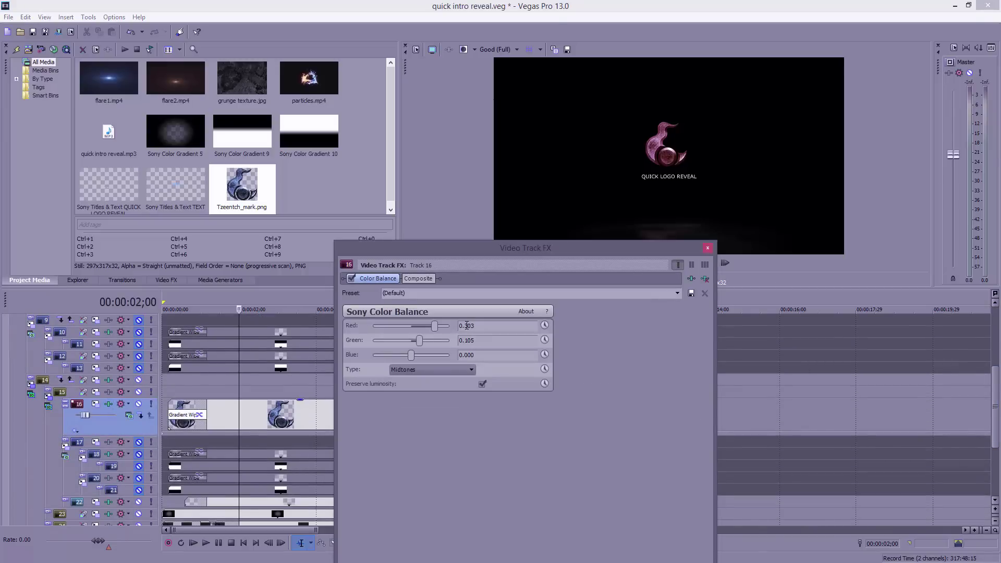
pyautogui.moveTo(489, 327); pyautogui.dragTo(514, 318)
pyautogui.write('289')
pyautogui.click(489, 340)
pyautogui.write('0.065')
pyautogui.press('Return')
pyautogui.click(708, 248)
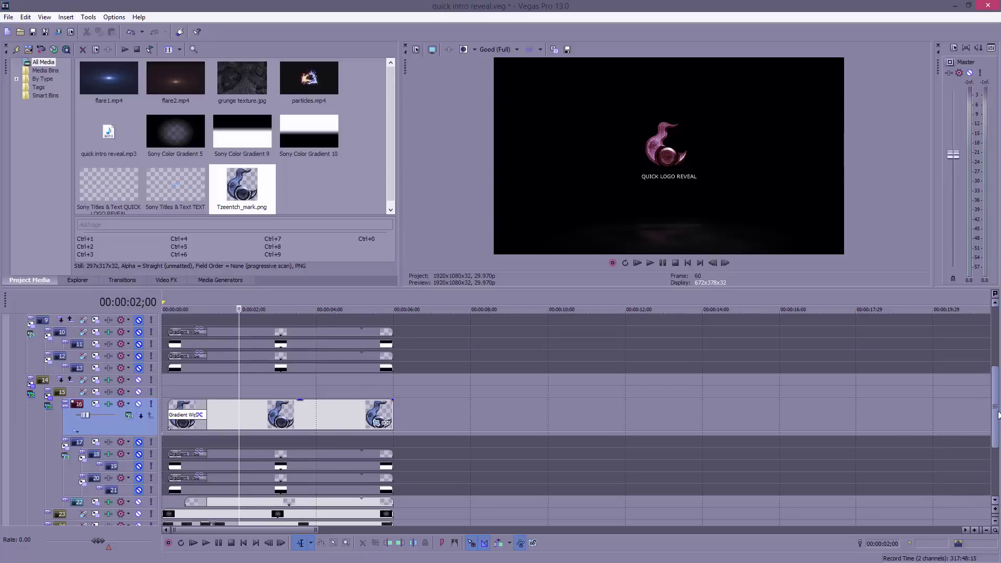
# Step: Replace the title text on track 8 with YOUR NAME TITLE
pyautogui.moveTo(995, 415); pyautogui.dragTo(998, 373)
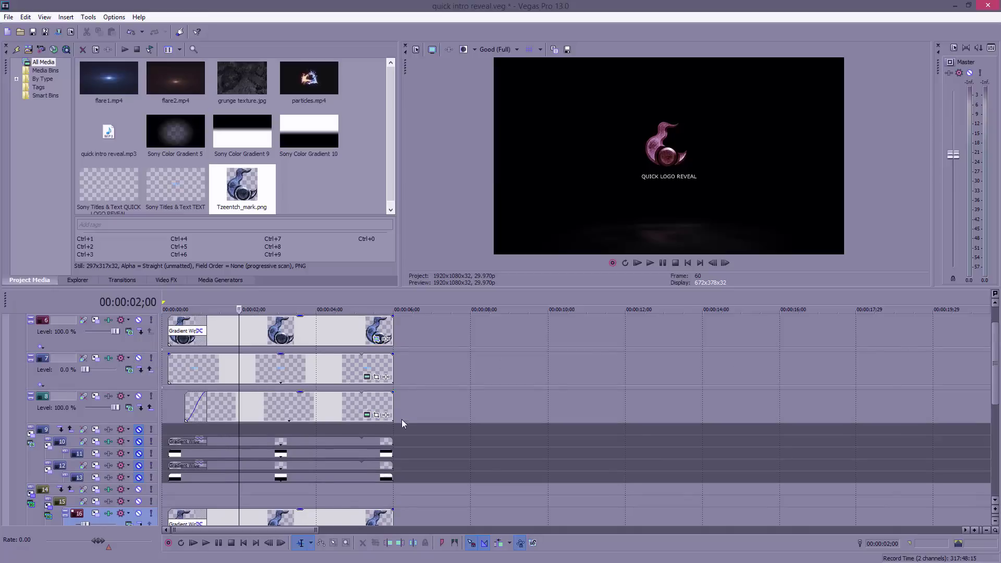
pyautogui.click(367, 416)
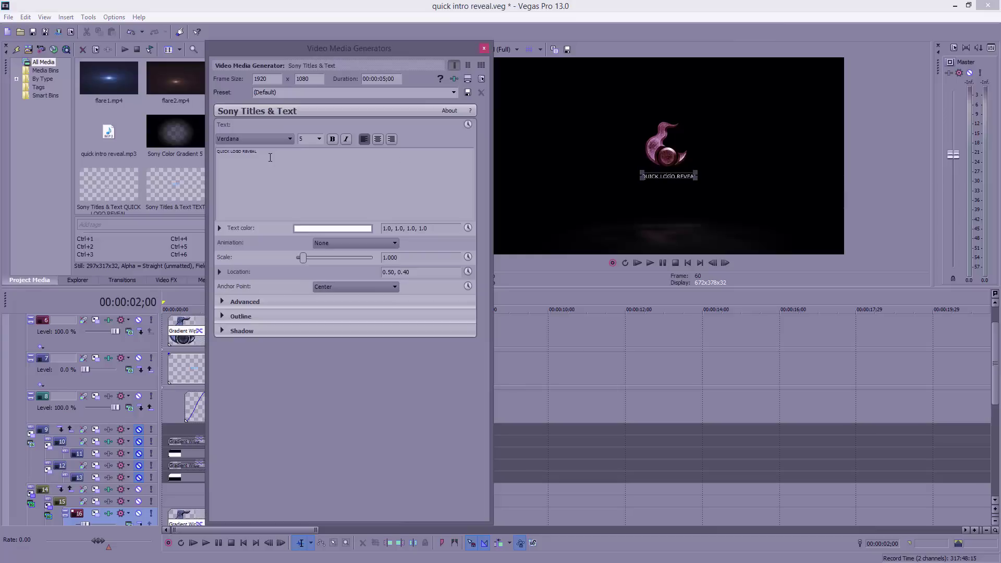
pyautogui.moveTo(272, 157); pyautogui.dragTo(170, 157)
pyautogui.write('YOUR')
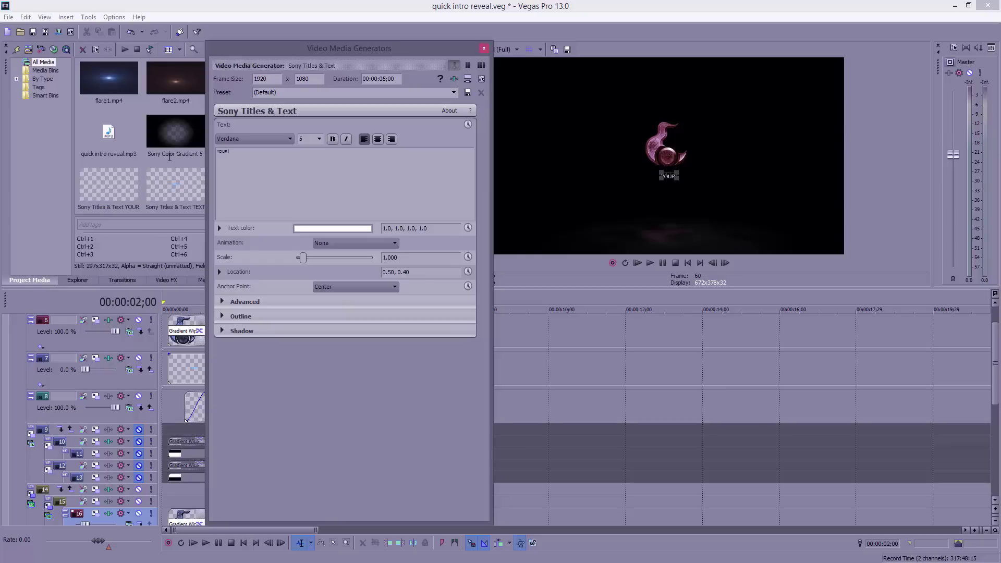
pyautogui.write('NAME')
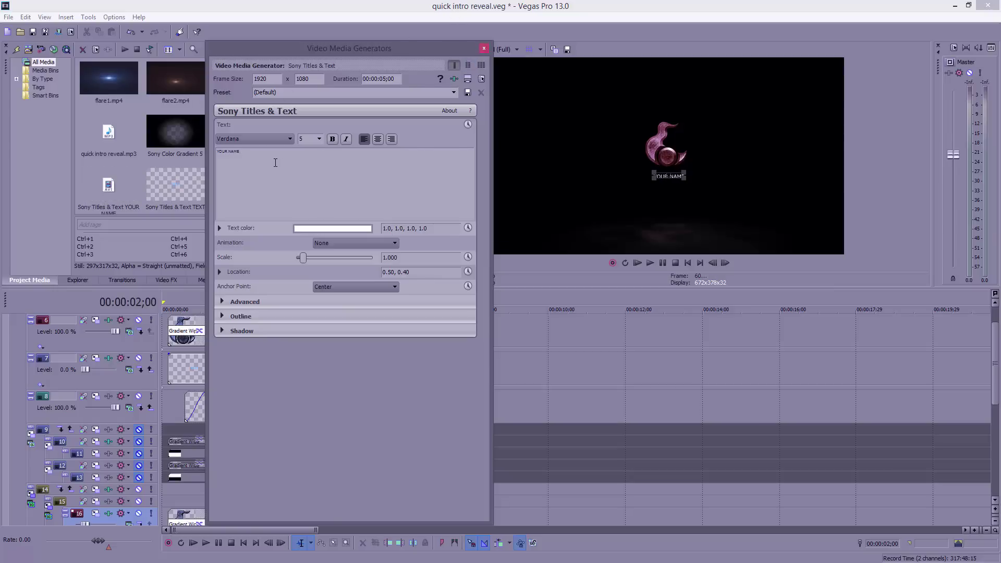
pyautogui.write('TITLE')
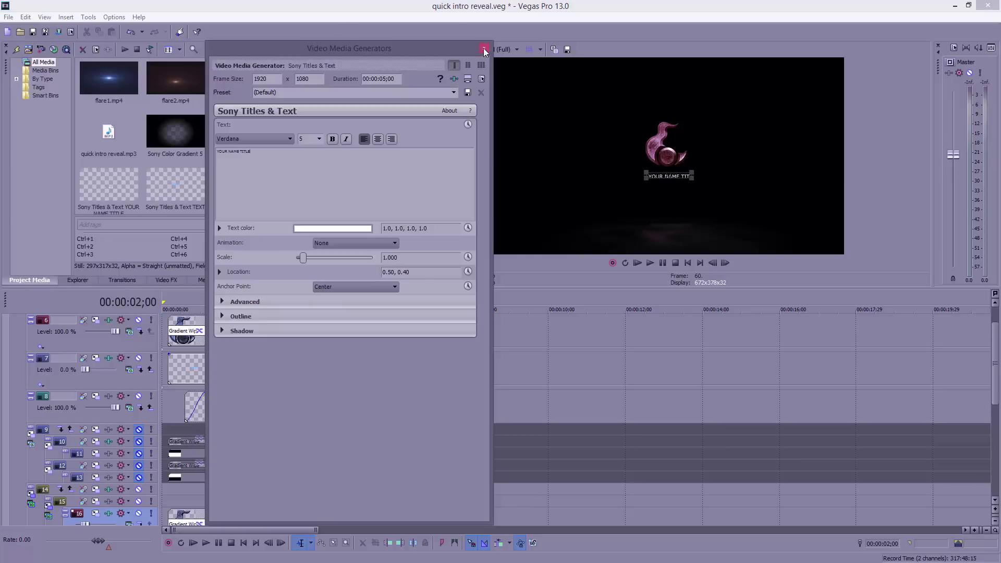
pyautogui.click(483, 48)
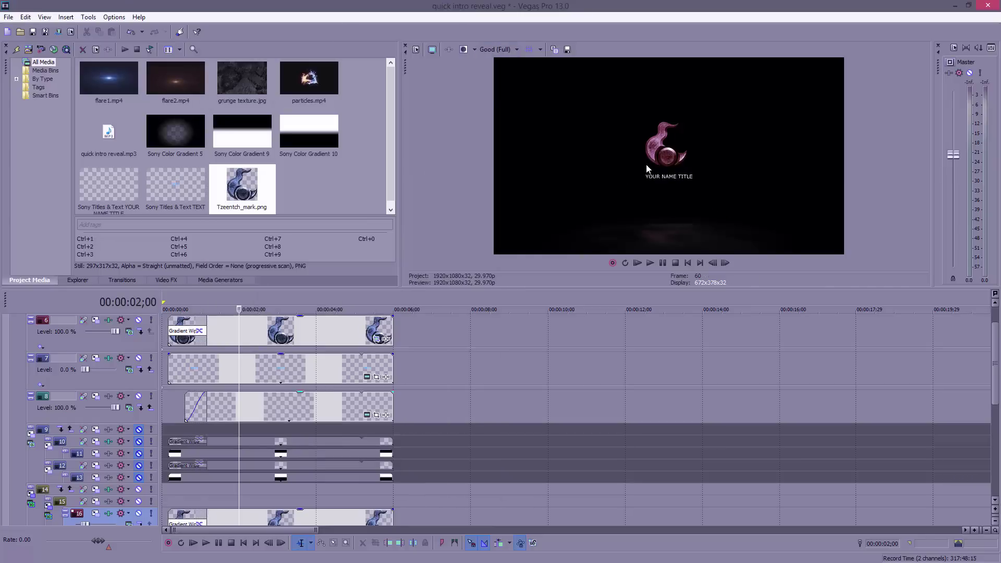
# Step: Preview the logo reveal at several frames between 00:00:00;18 and 00:00:01;09
pyautogui.scroll(2, 996, 396)
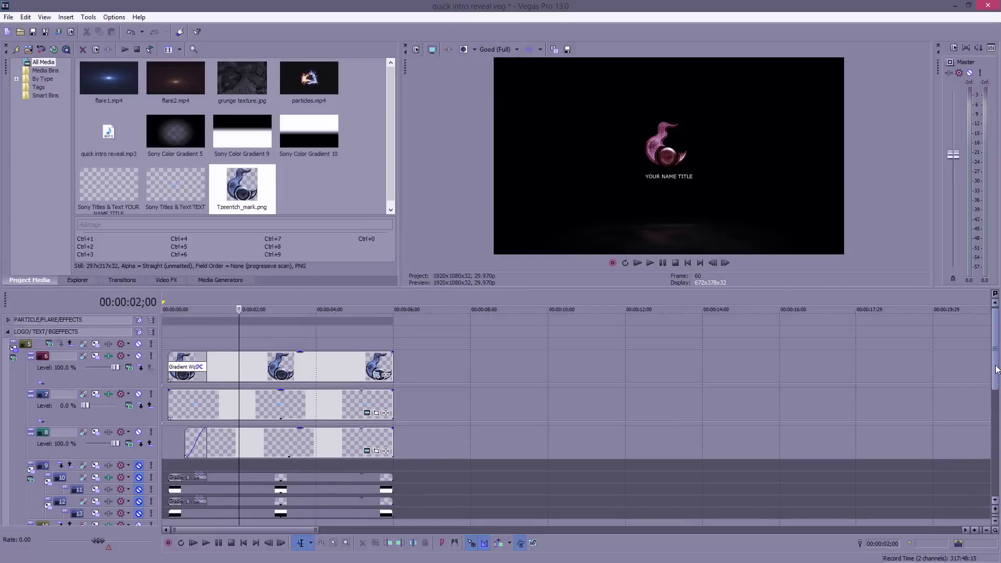
pyautogui.click(186, 296)
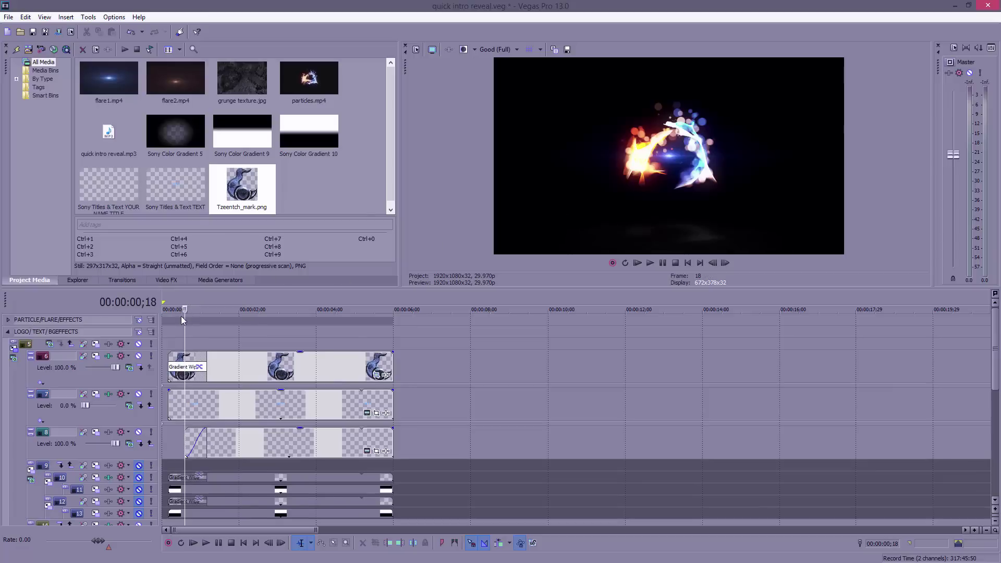
pyautogui.click(193, 297)
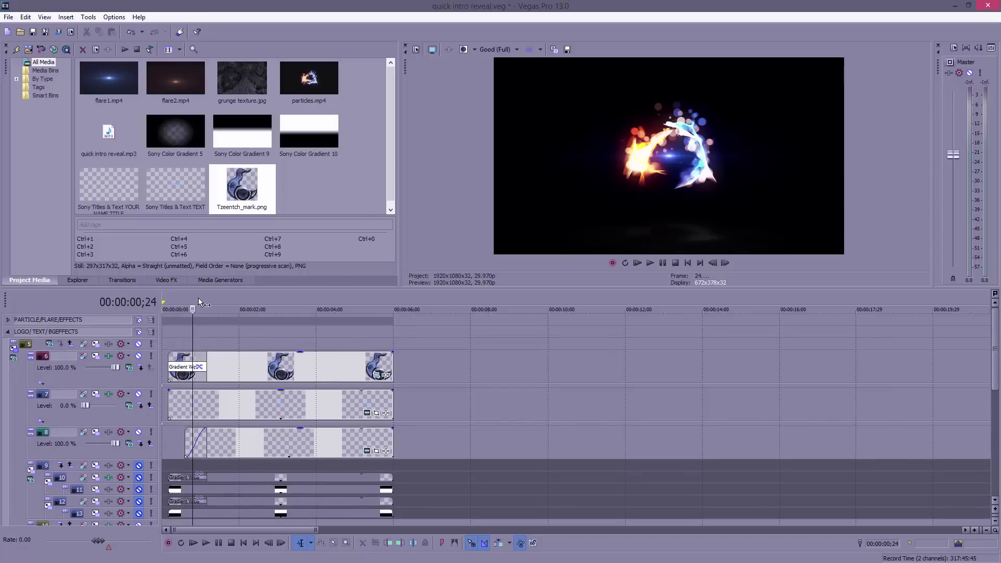
pyautogui.click(199, 299)
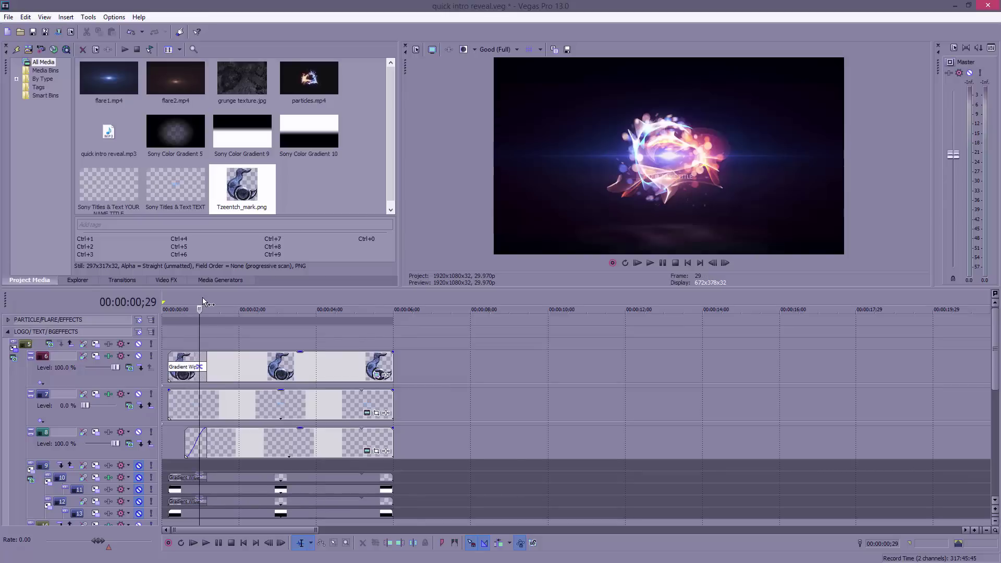
pyautogui.click(203, 299)
pyautogui.scroll(3, 209, 299)
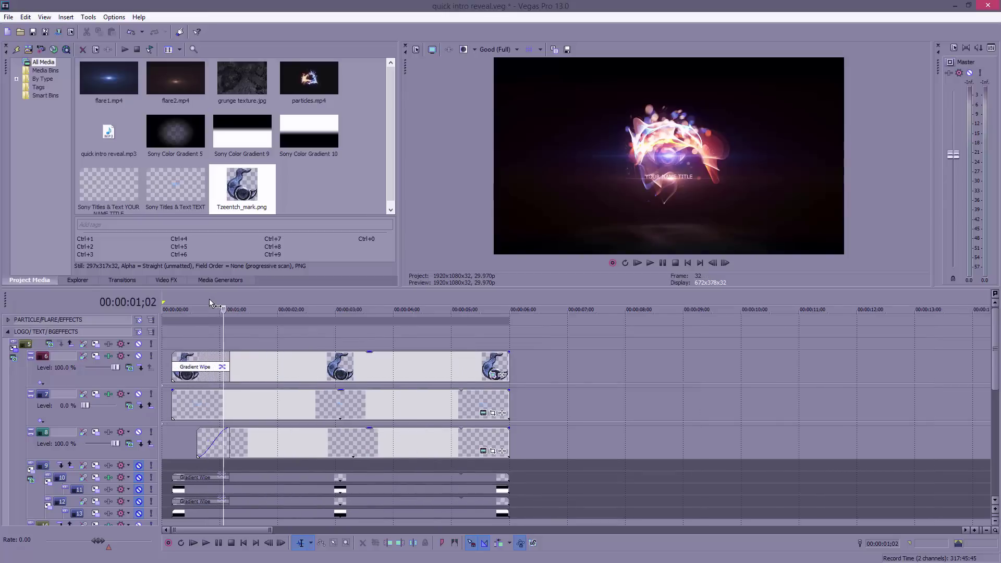
pyautogui.click(260, 298)
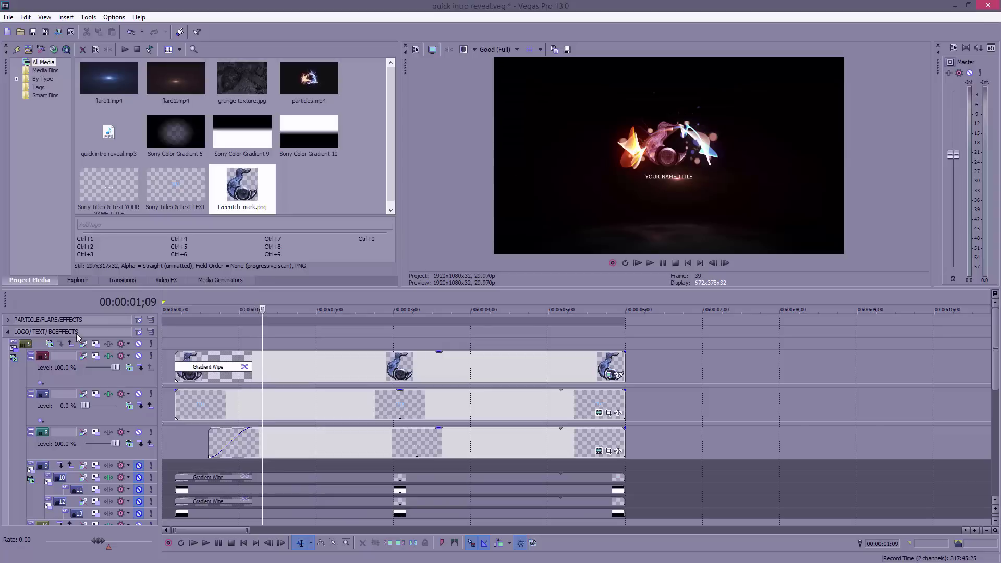
# Step: Expand the PARTICLE/FLARE/EFFECTS group and try track 4's Color Balance at red -0.194, green 0.201 and blue 0.330
pyautogui.click(7, 320)
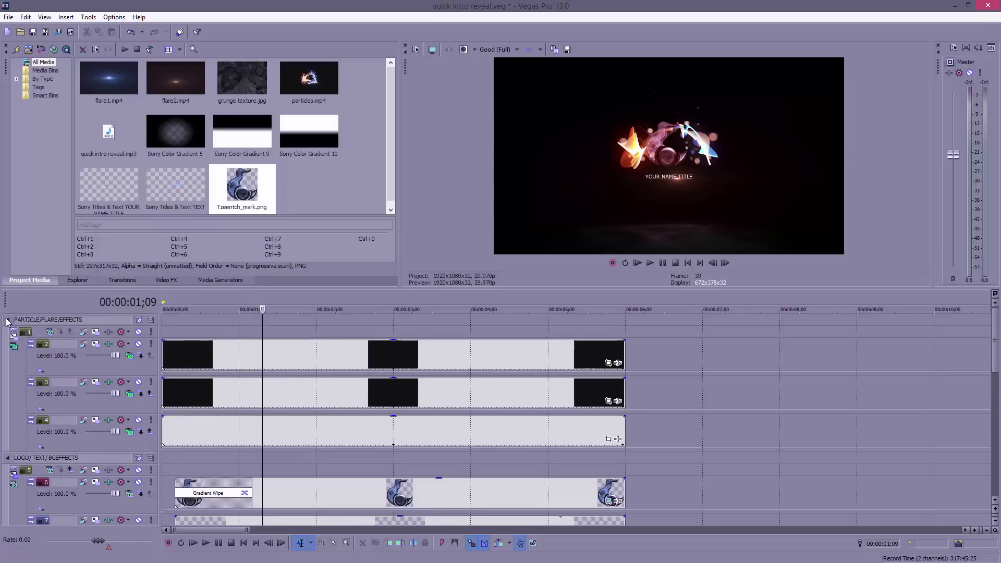
pyautogui.click(109, 420)
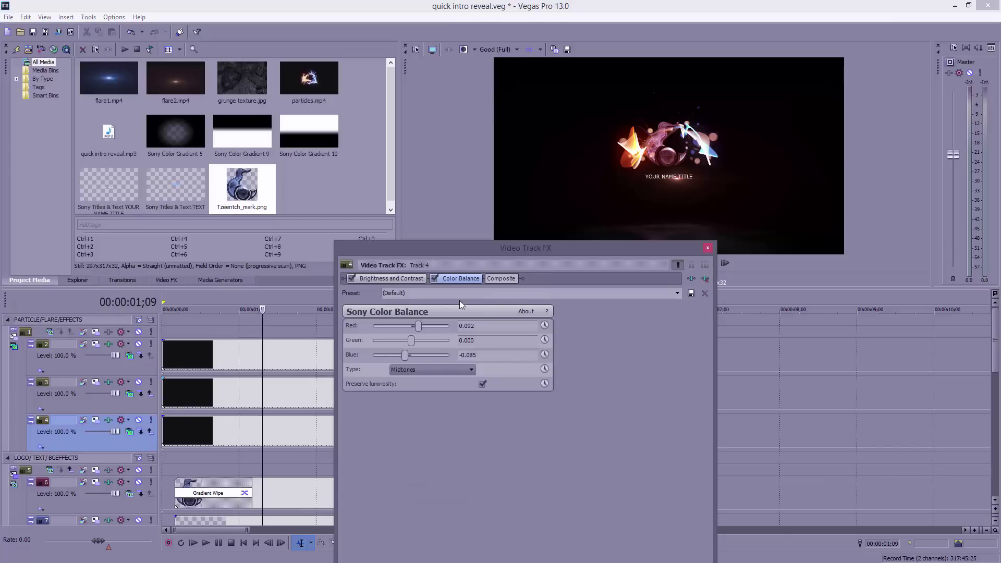
pyautogui.click(399, 326)
pyautogui.moveTo(425, 355); pyautogui.dragTo(445, 331)
pyautogui.click(425, 326)
pyautogui.click(396, 340)
pyautogui.click(427, 341)
pyautogui.click(396, 324)
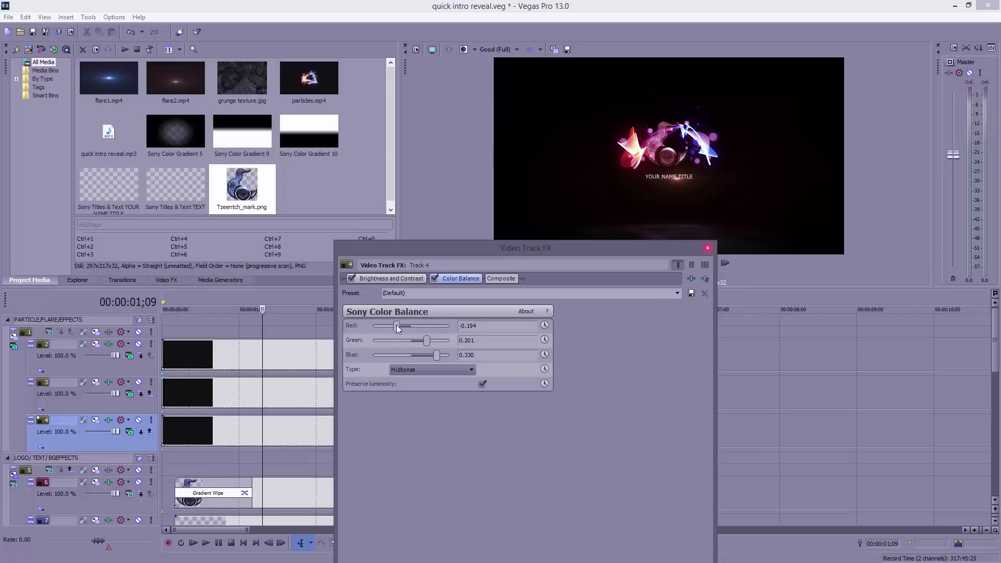
# Step: Try the particle Color Balance with red at -0.500, then with red 0.167, green -0.160 and blue -0.071
pyautogui.click(382, 327)
pyautogui.moveTo(382, 326); pyautogui.dragTo(342, 327)
pyautogui.click(423, 356)
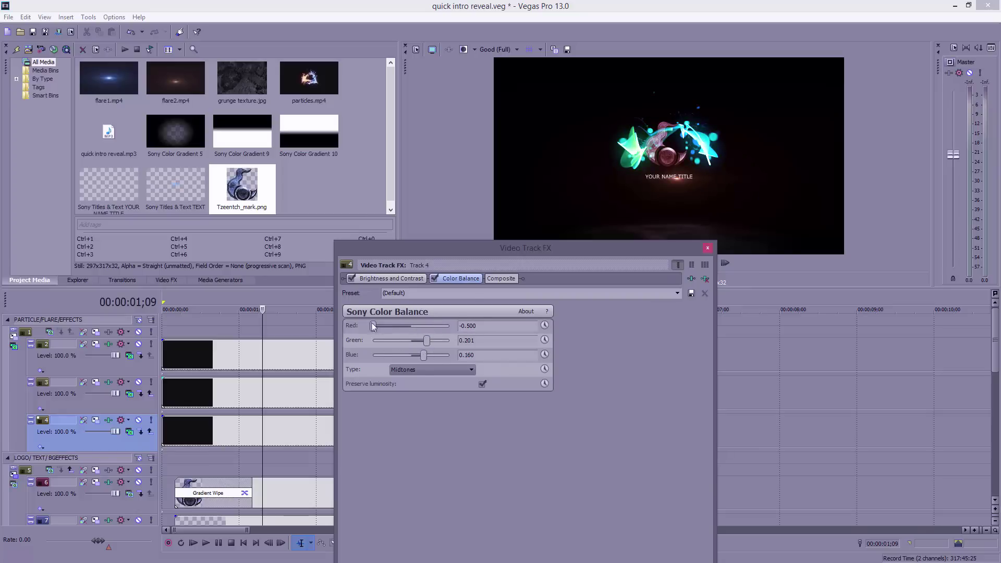
pyautogui.click(426, 326)
pyautogui.click(406, 355)
pyautogui.click(399, 341)
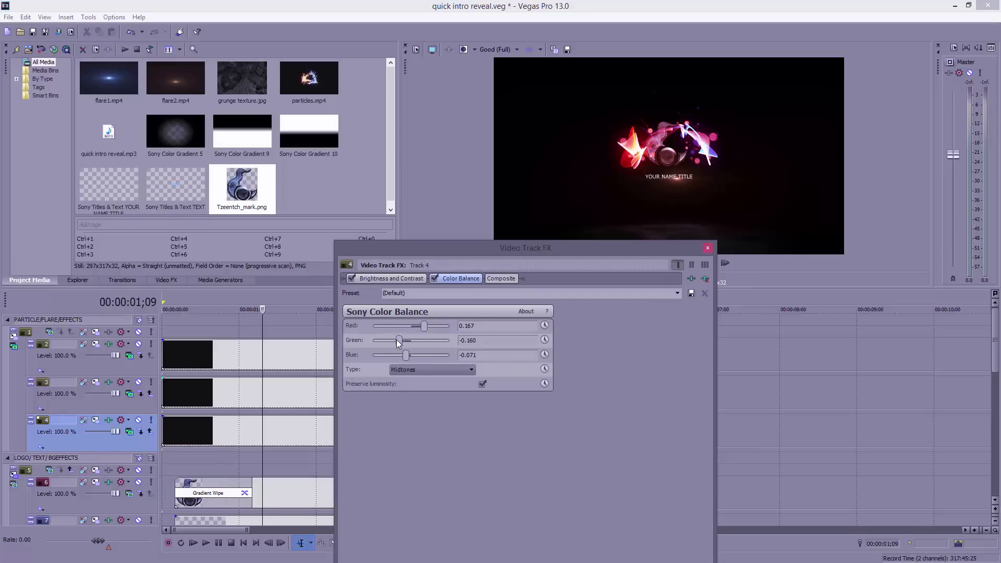
# Step: Set the particle track's Color Balance to red -0.133, green -0.126 and blue 0.051, judging it at frame 00:00:00;18
pyautogui.click(208, 299)
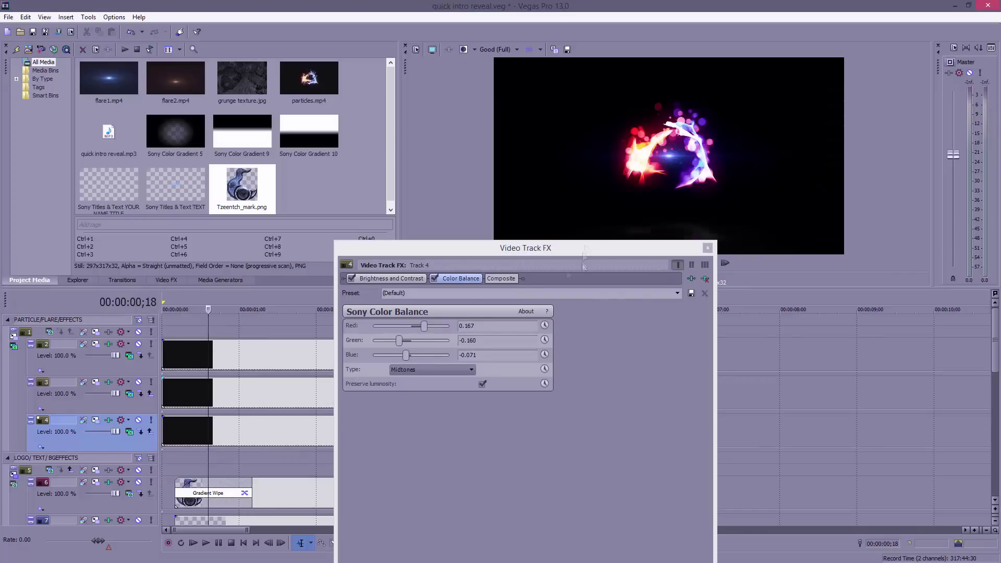
pyautogui.click(417, 326)
pyautogui.click(401, 341)
pyautogui.click(414, 356)
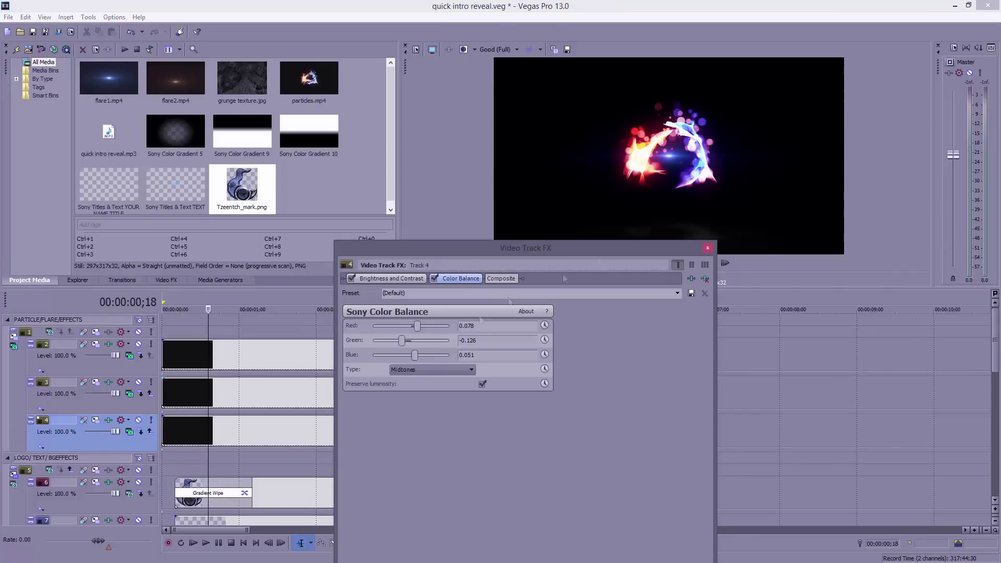
pyautogui.moveTo(417, 326)
pyautogui.mouseDown()
pyautogui.moveTo(391, 326)
pyautogui.moveTo(401, 327)
pyautogui.mouseUp()
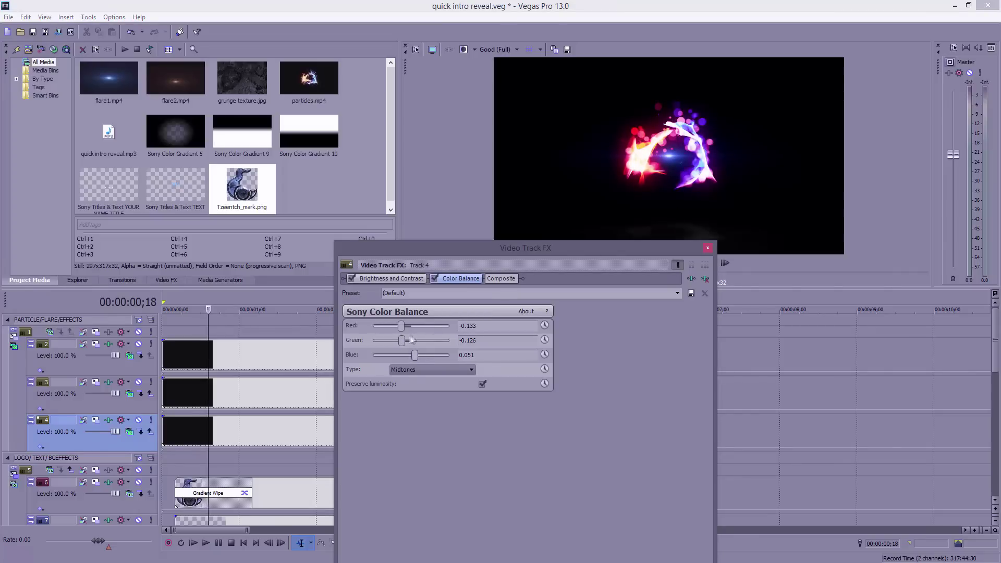
pyautogui.click(410, 340)
pyautogui.click(401, 340)
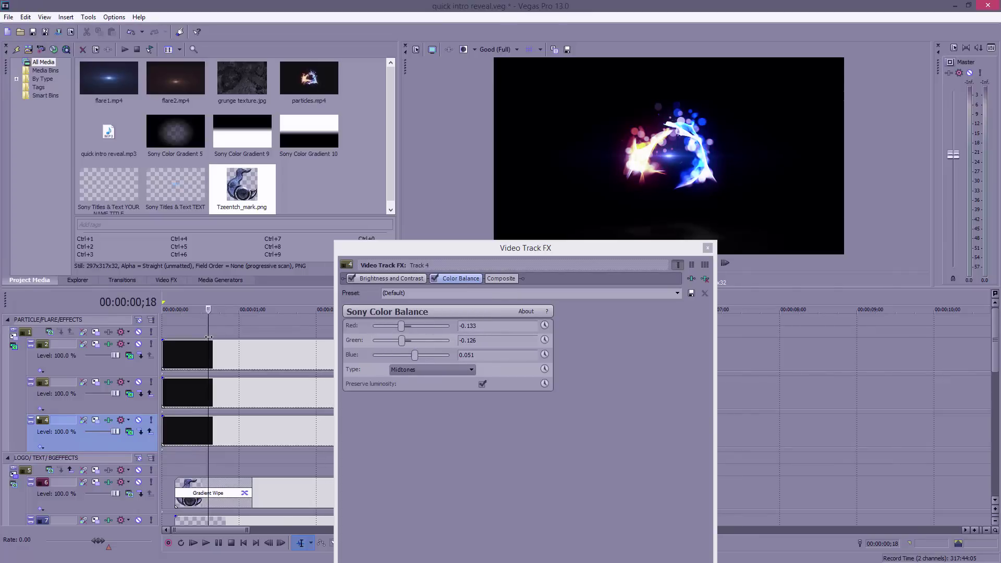
# Step: Compare the frame at 00:00:00;25 with and without the flare on track 2
pyautogui.click(225, 298)
pyautogui.click(138, 344)
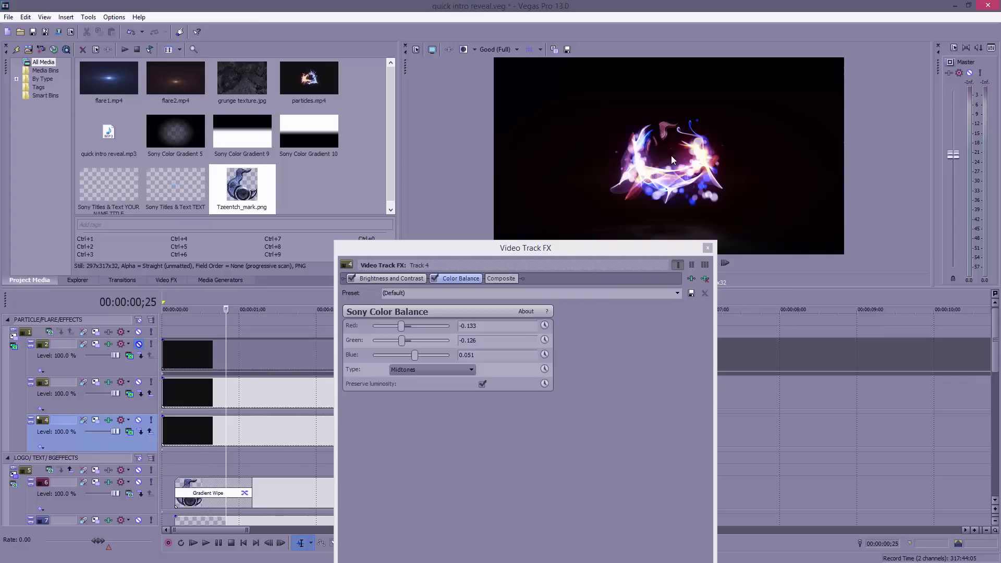
pyautogui.click(139, 343)
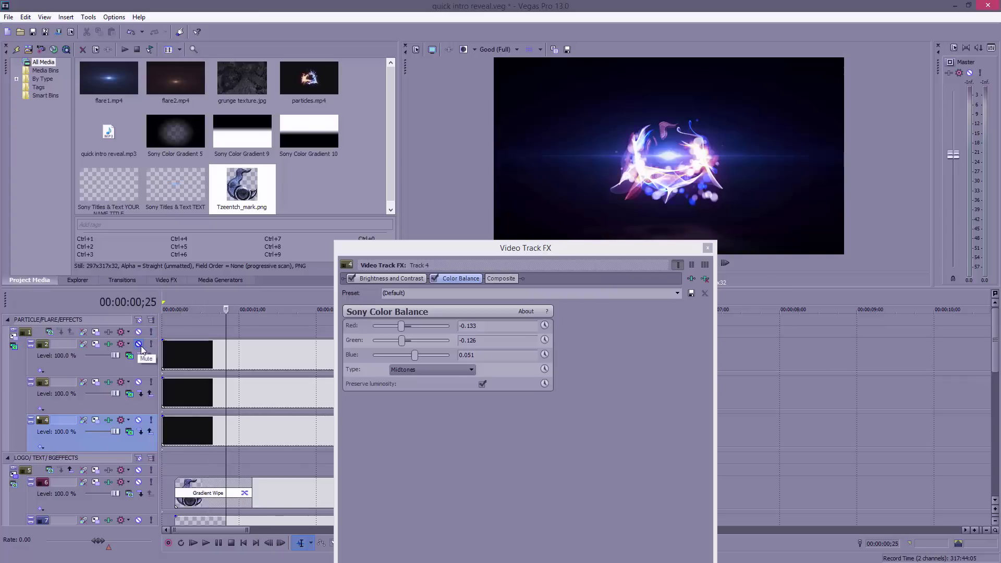
# Step: Solo the flare on track 2 and try its Color Balance with red at 0.235 and blue at -0.262
pyautogui.click(151, 344)
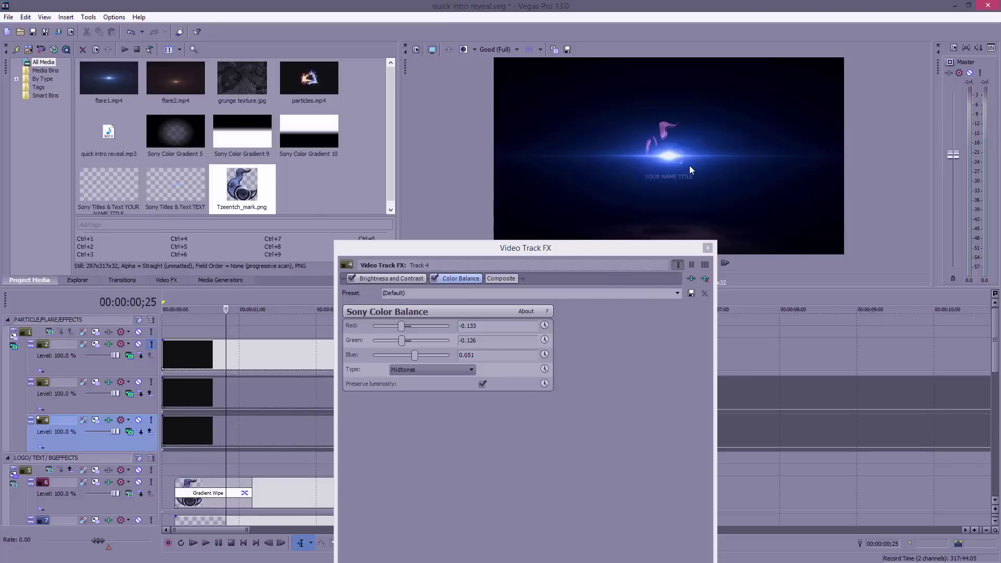
pyautogui.click(108, 344)
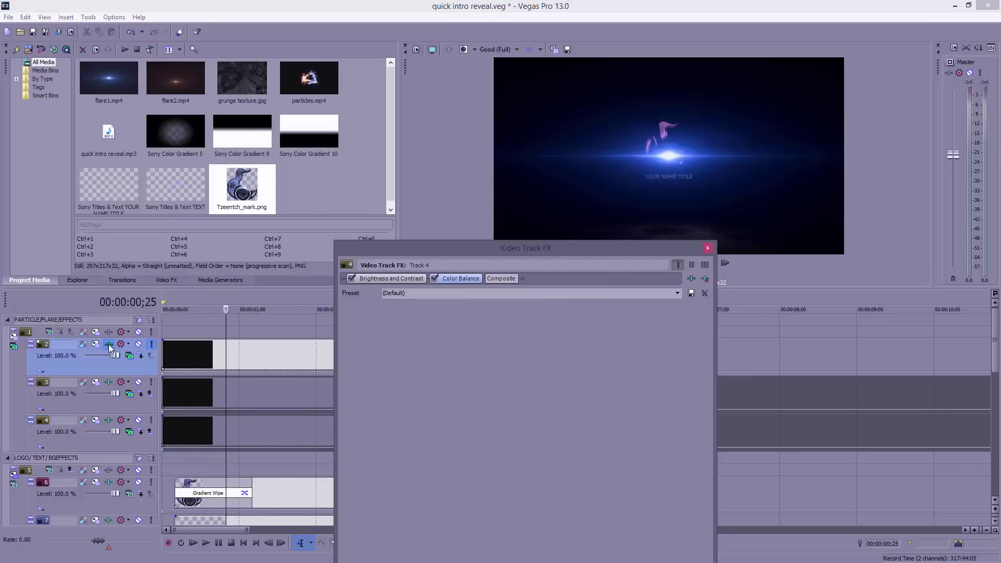
pyautogui.click(461, 278)
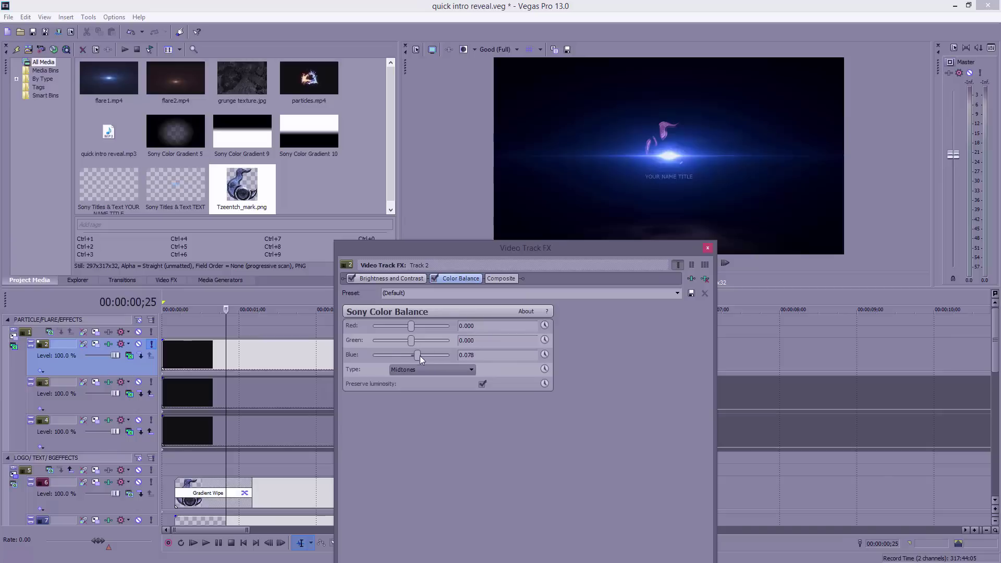
pyautogui.moveTo(417, 355); pyautogui.dragTo(428, 326)
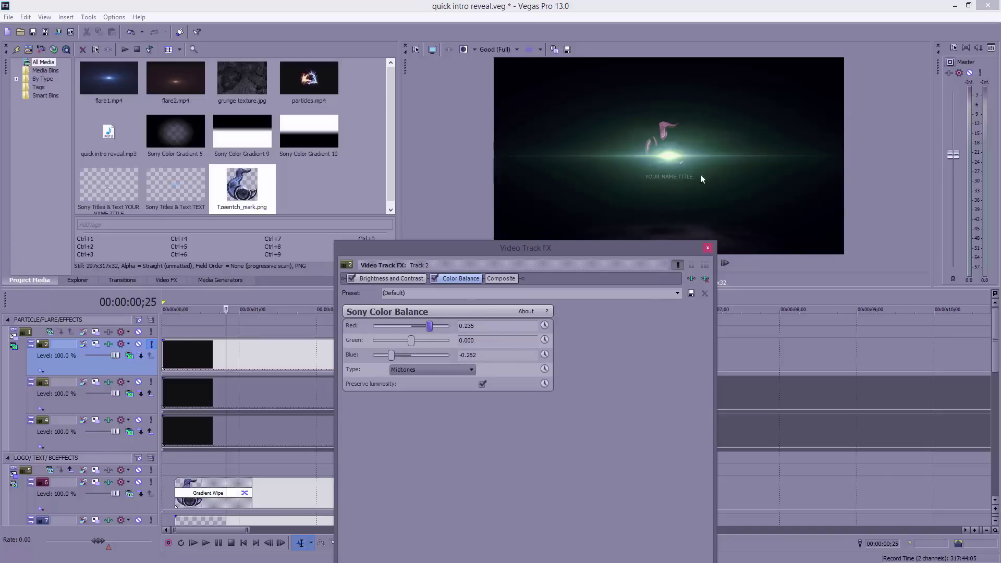
# Step: Set blue to -0.167 in track 2's Color Balance and raise red above 0.126 for a pinkish flare
pyautogui.click(422, 326)
pyautogui.click(399, 355)
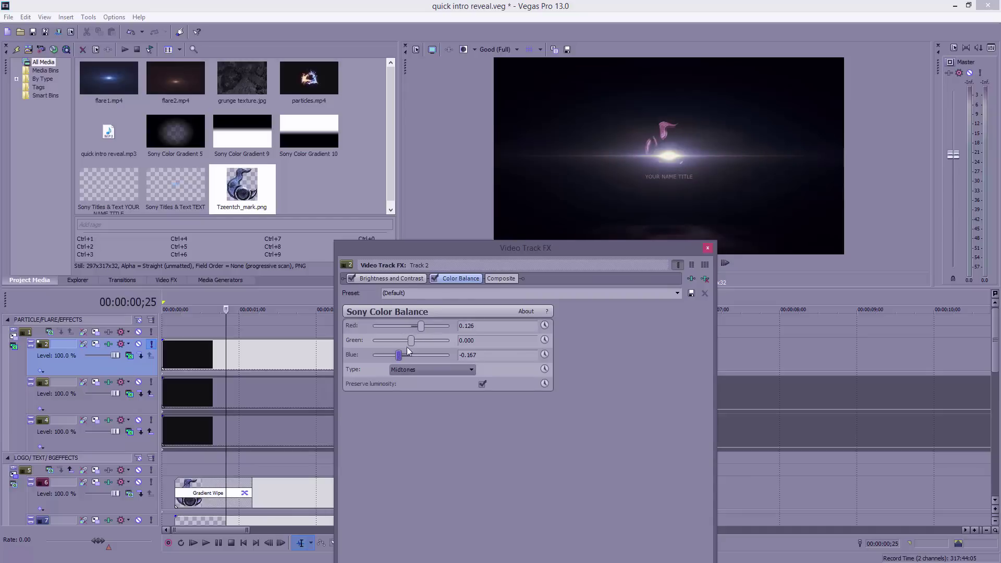
pyautogui.click(426, 328)
pyautogui.click(707, 248)
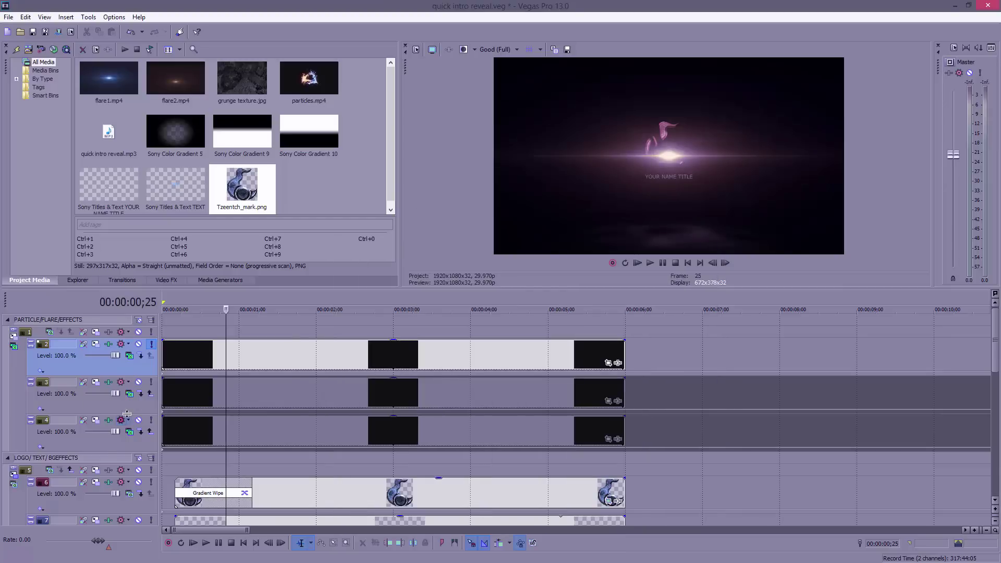
# Step: Solo track 3's flare instead of track 2's and lower the red in its Color Balance, checking it at 00:00:00;22
pyautogui.click(150, 393)
pyautogui.click(150, 355)
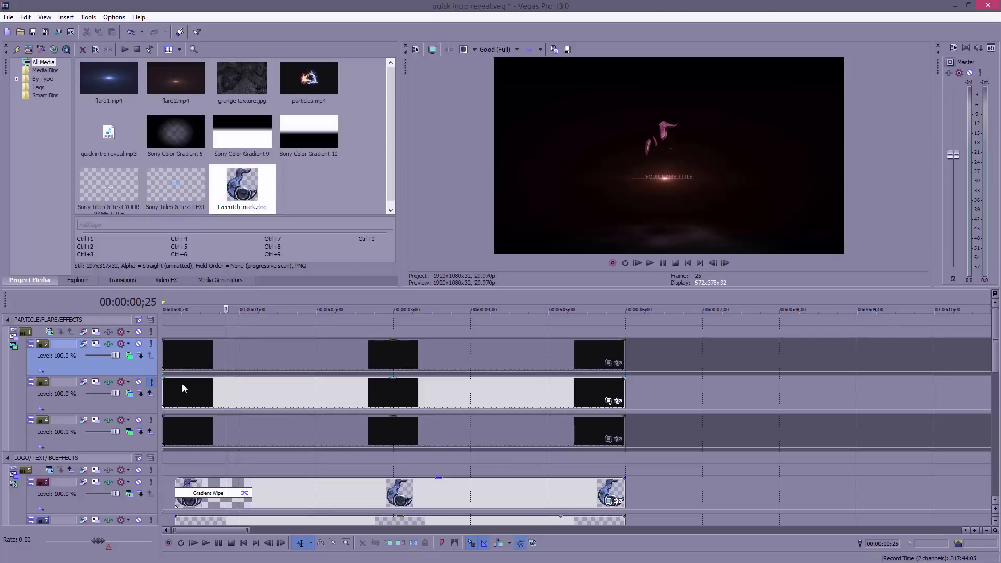
pyautogui.click(109, 382)
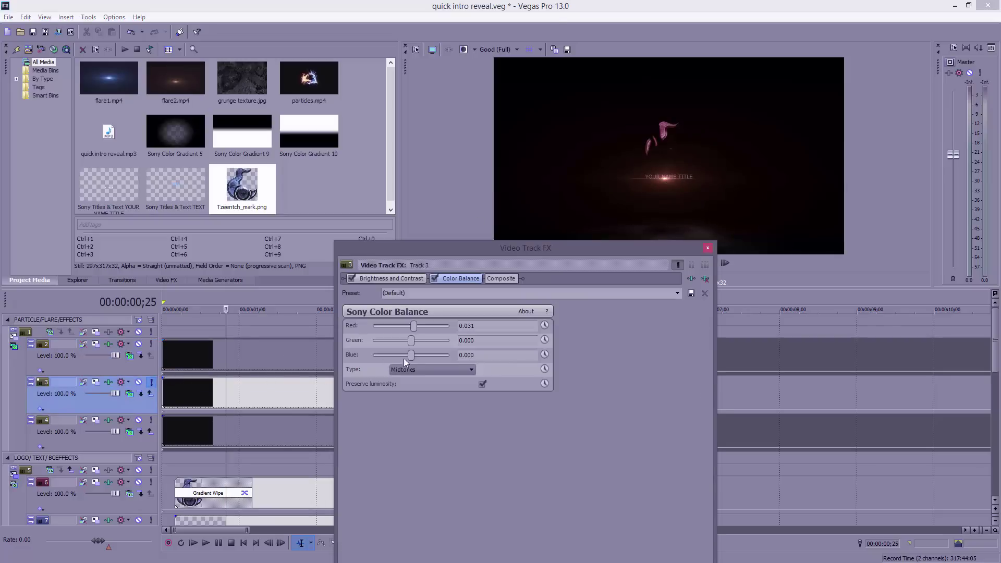
pyautogui.click(402, 326)
pyautogui.click(709, 249)
pyautogui.click(208, 301)
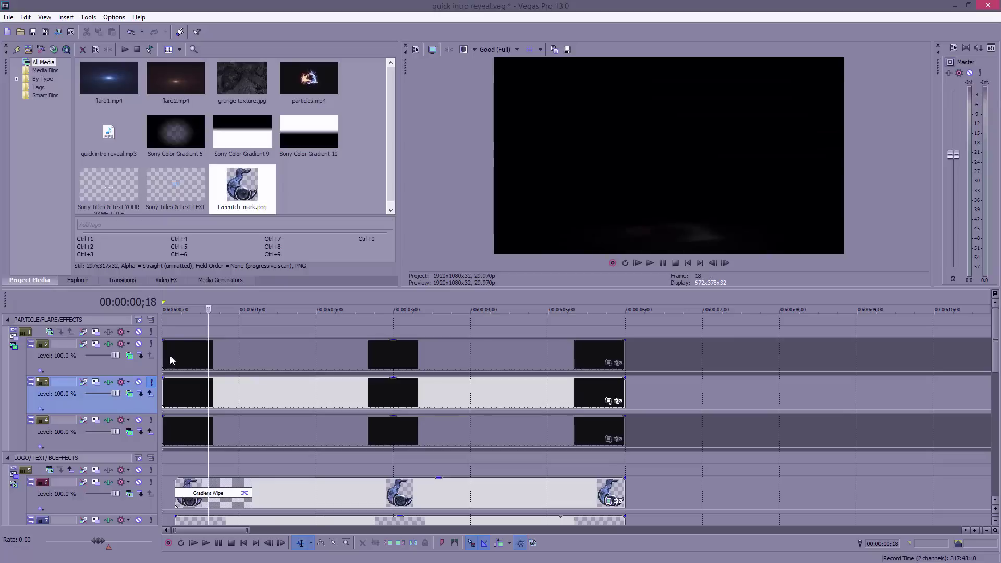
pyautogui.click(218, 297)
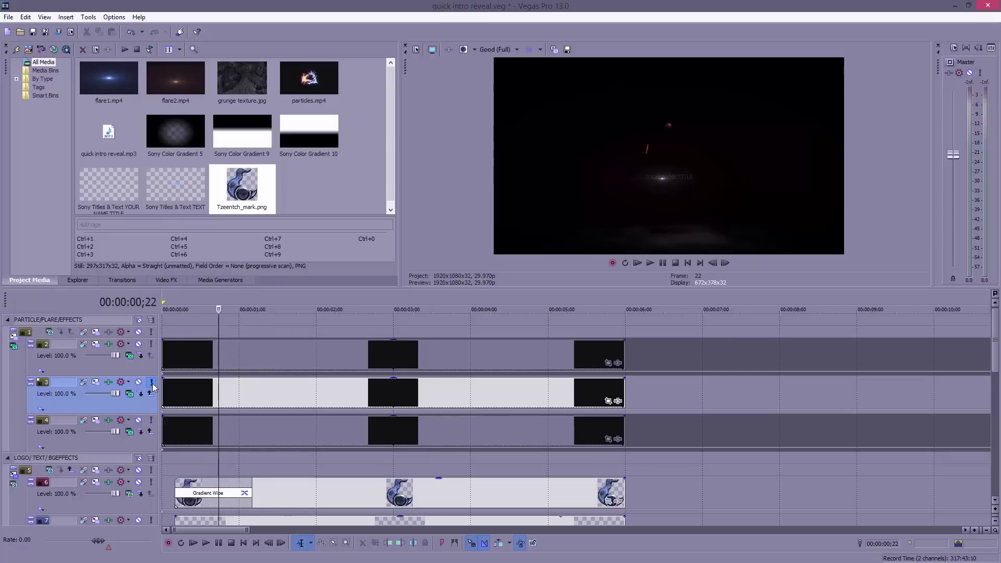
# Step: Unsolo track 3 and review the combined particles and flares at 00:00:00;13 and 00:00:00;20
pyautogui.hotkey('ctrl', 'a')
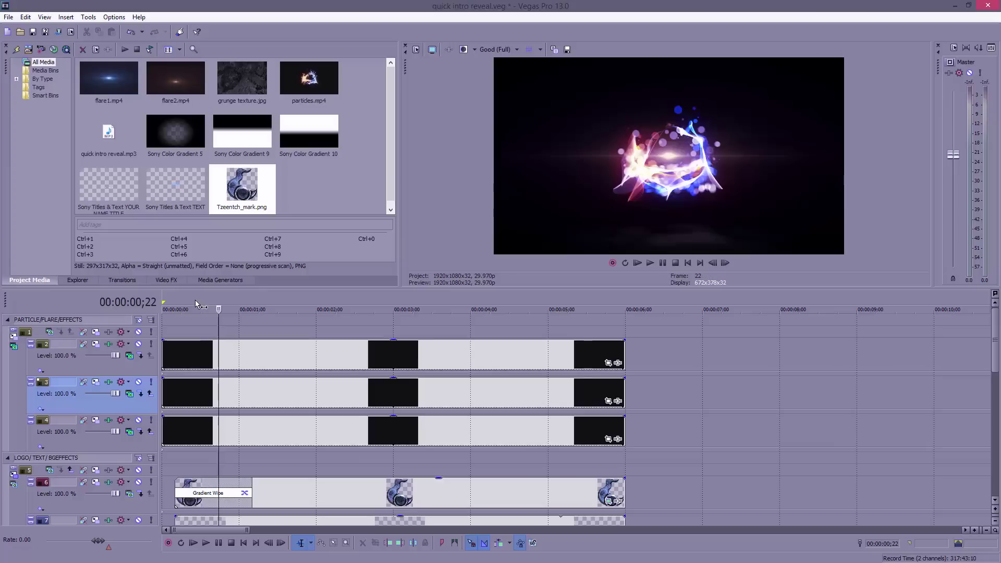
pyautogui.click(195, 301)
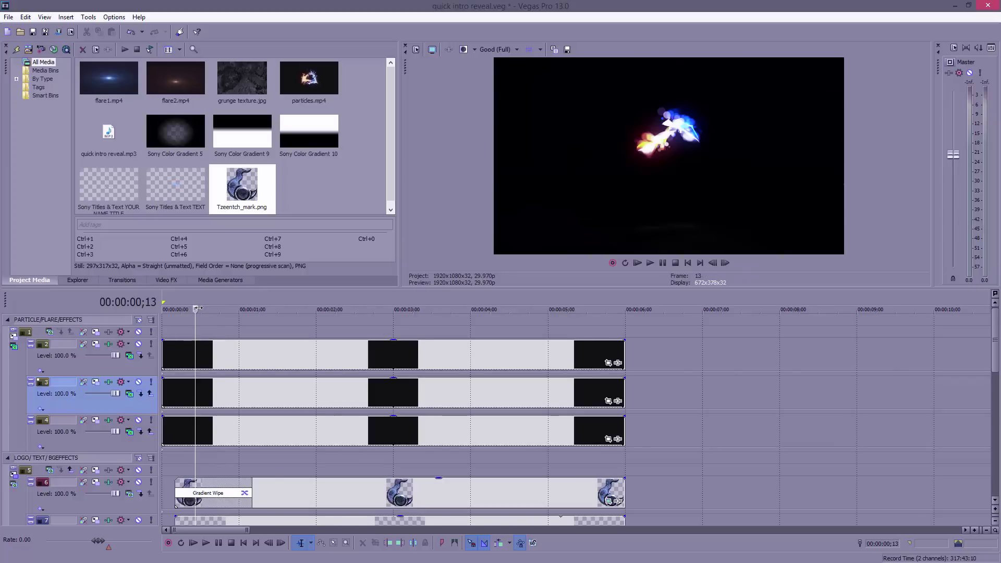
pyautogui.click(213, 308)
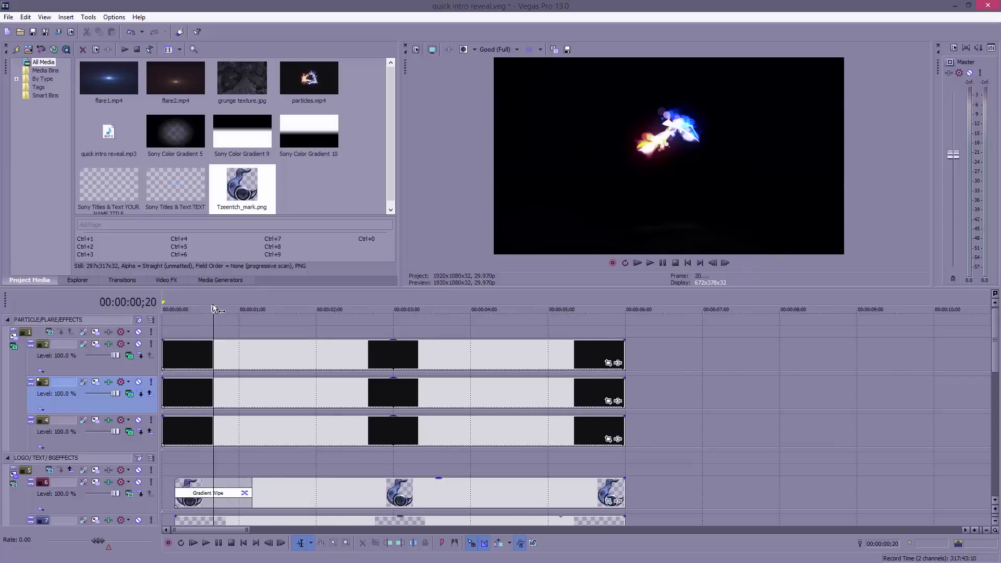